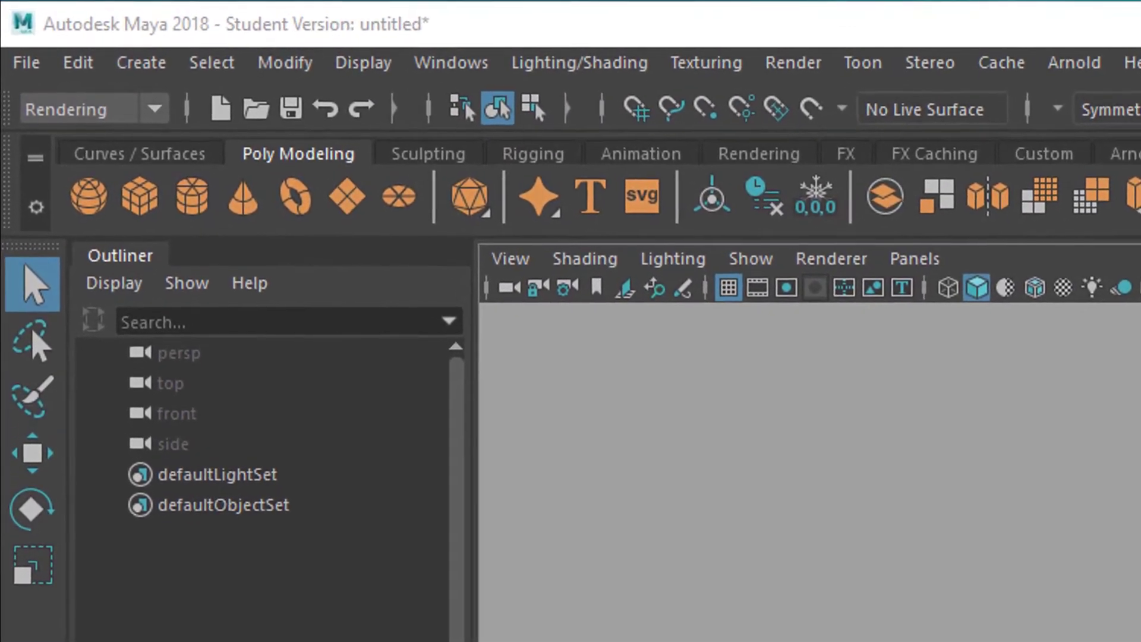
click(20, 63)
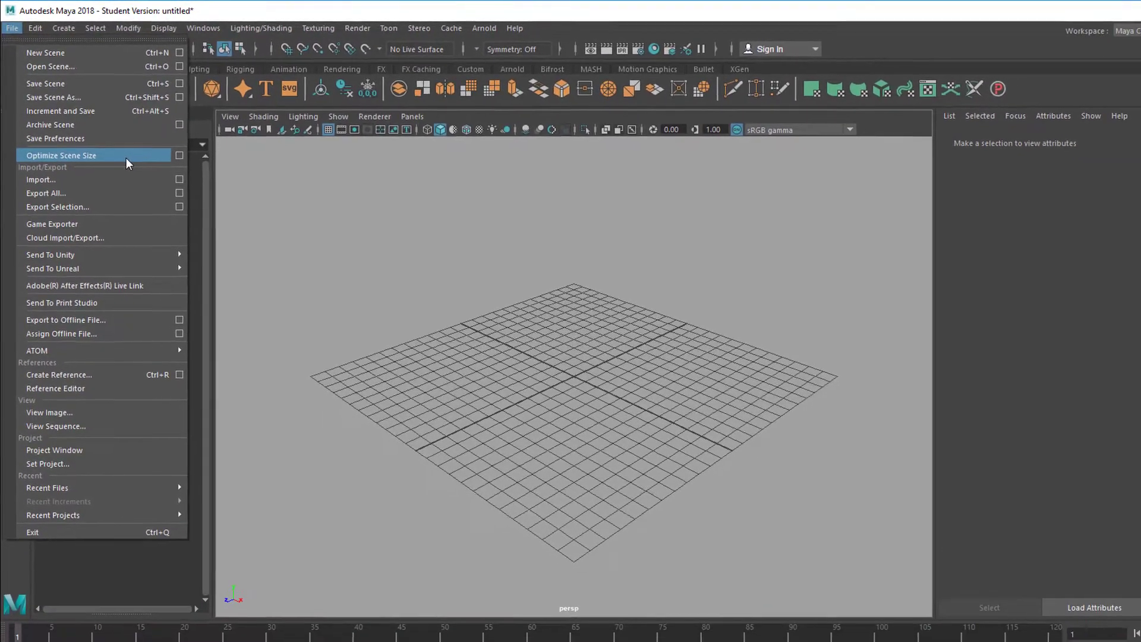
click(121, 152)
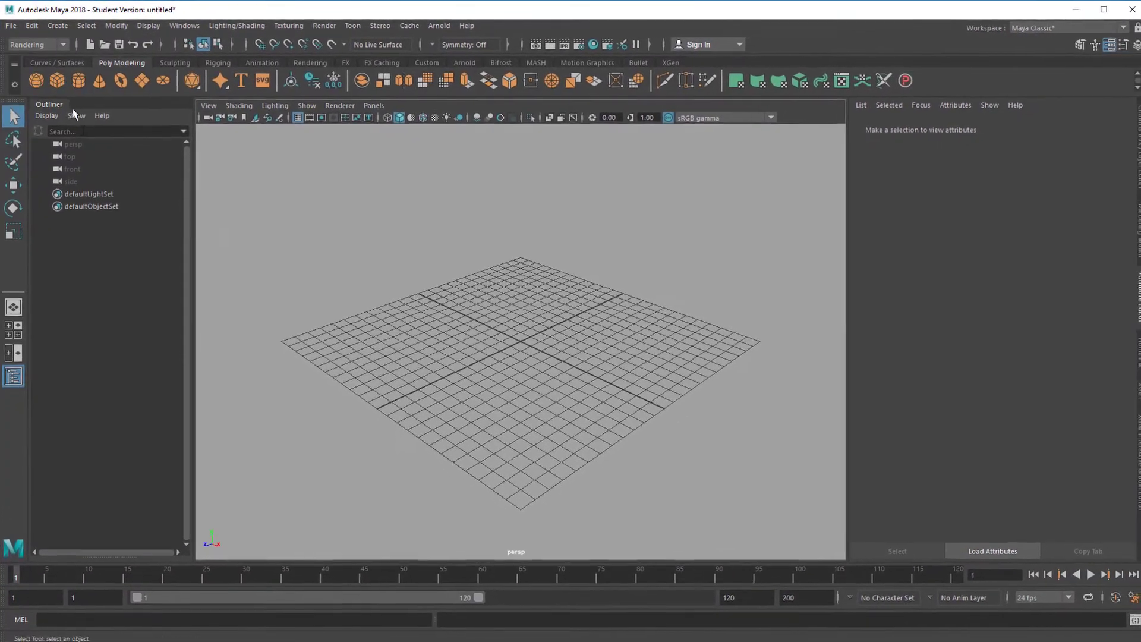
Add a polygon sphere, moved to about -10.9 cm along X, and assign it a new Blinn material.
click(41, 83)
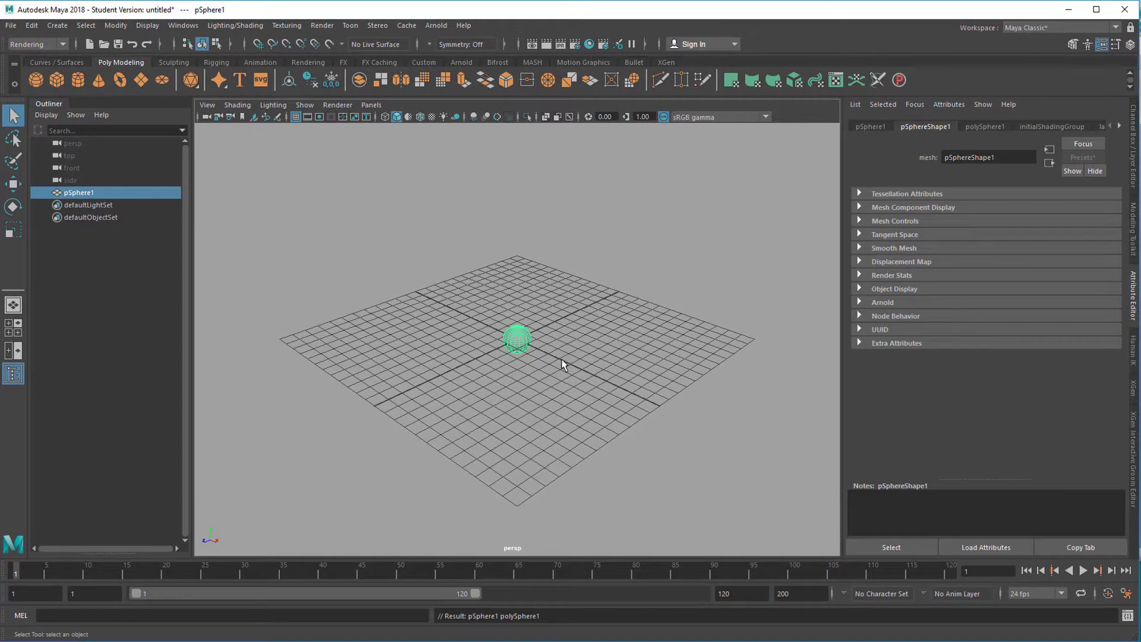
key(w)
drag(565, 364, 452, 325)
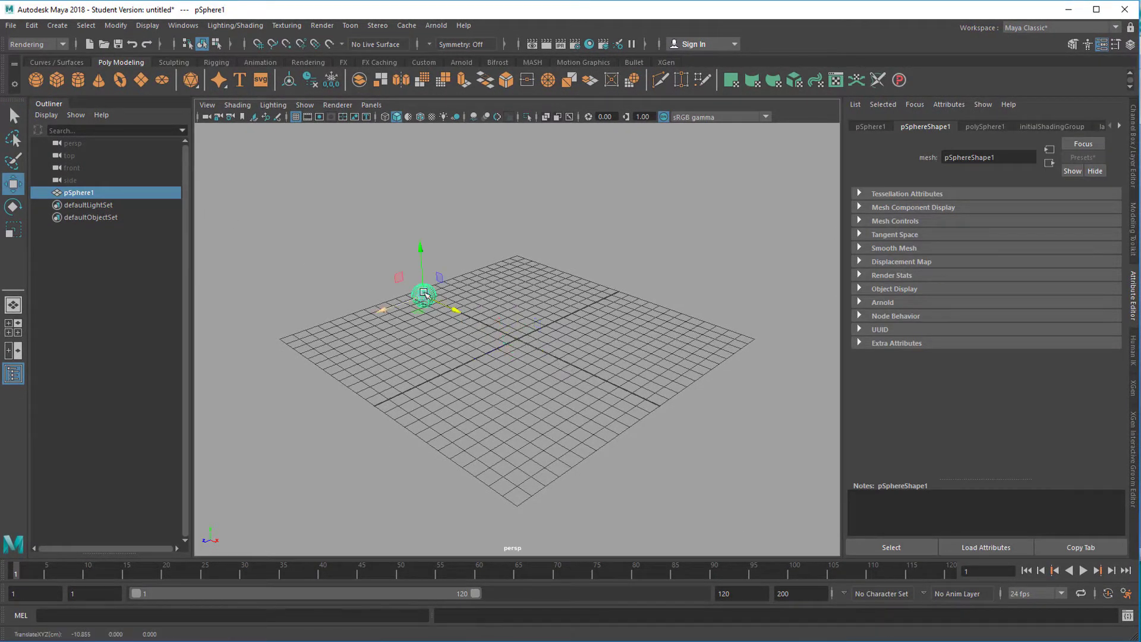
right_click(424, 295)
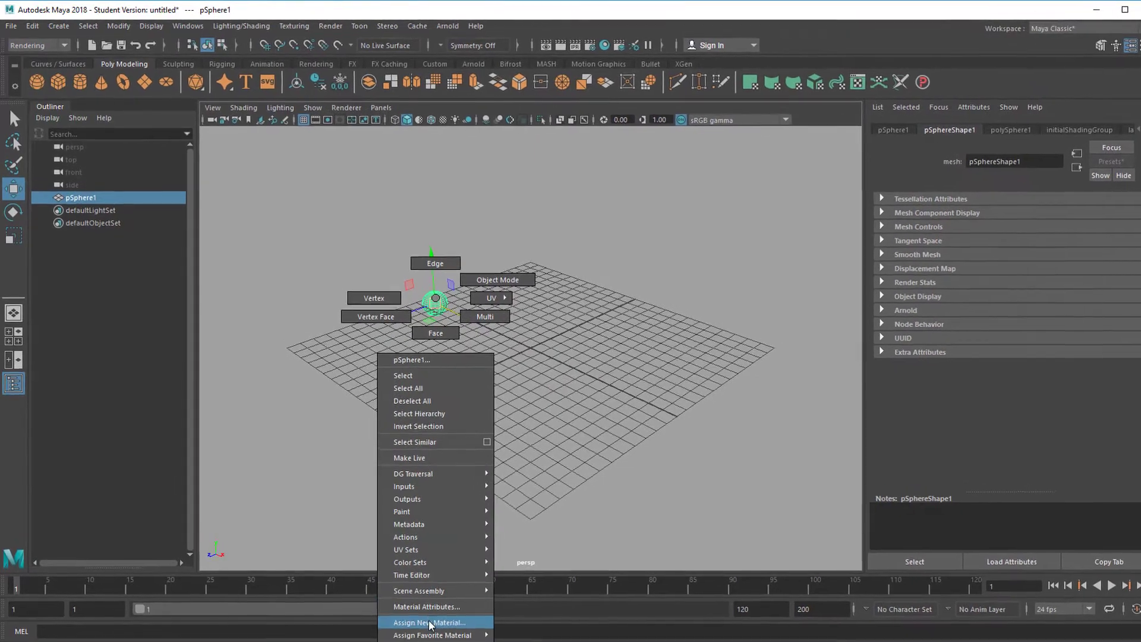
click(429, 622)
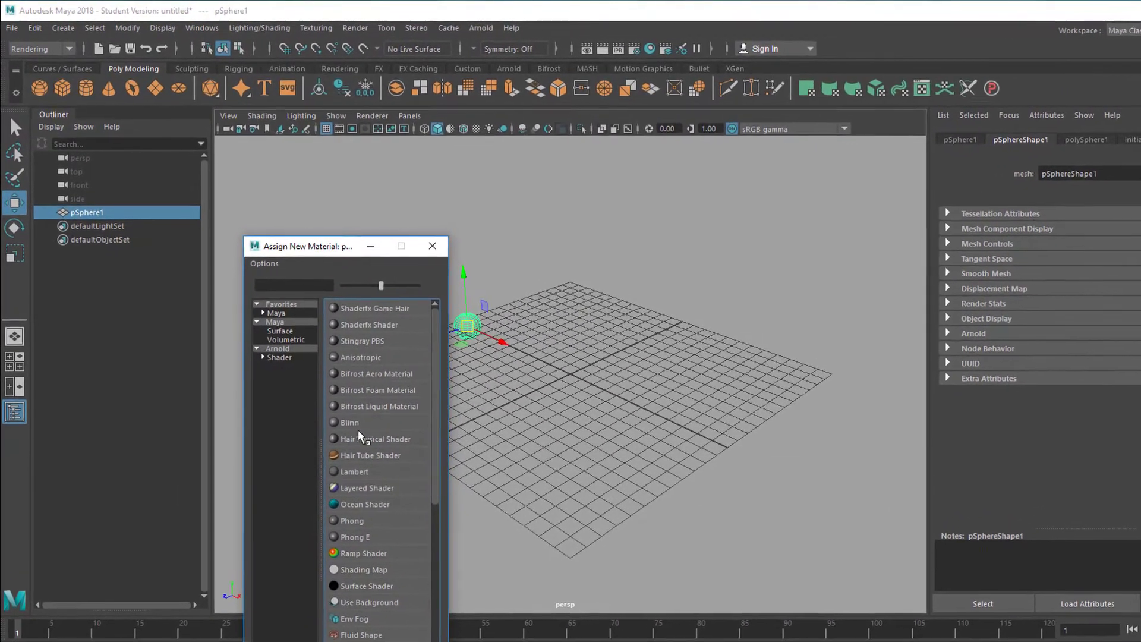
click(351, 421)
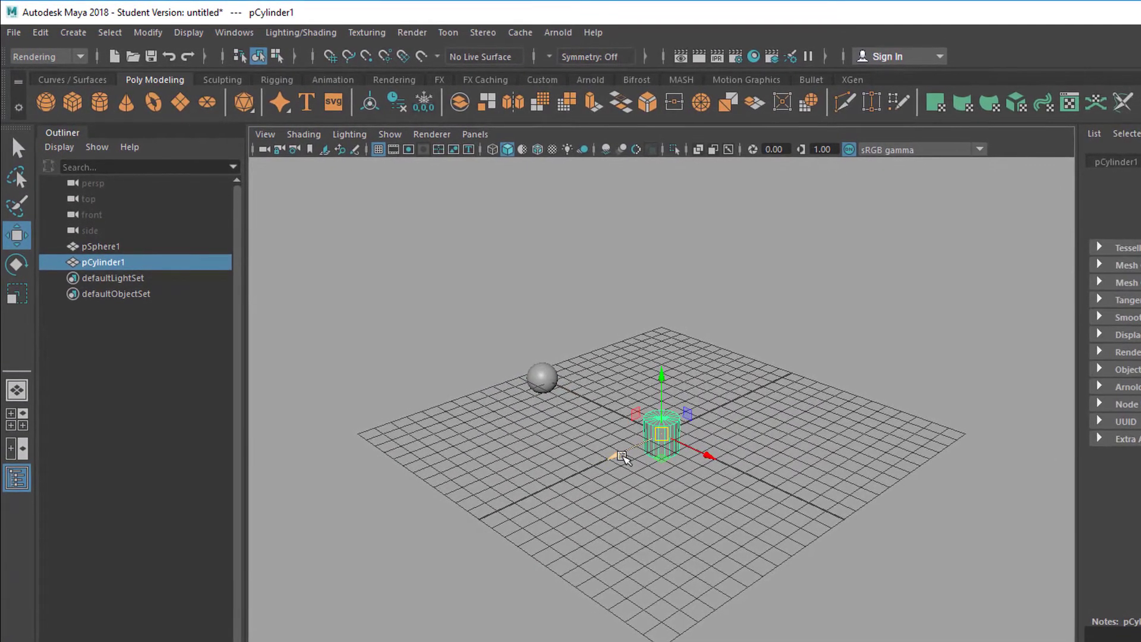
Move the polygon cylinder along negative Z to the grid's far edge and assign it a new Phong material.
drag(619, 458, 780, 386)
right_click(810, 359)
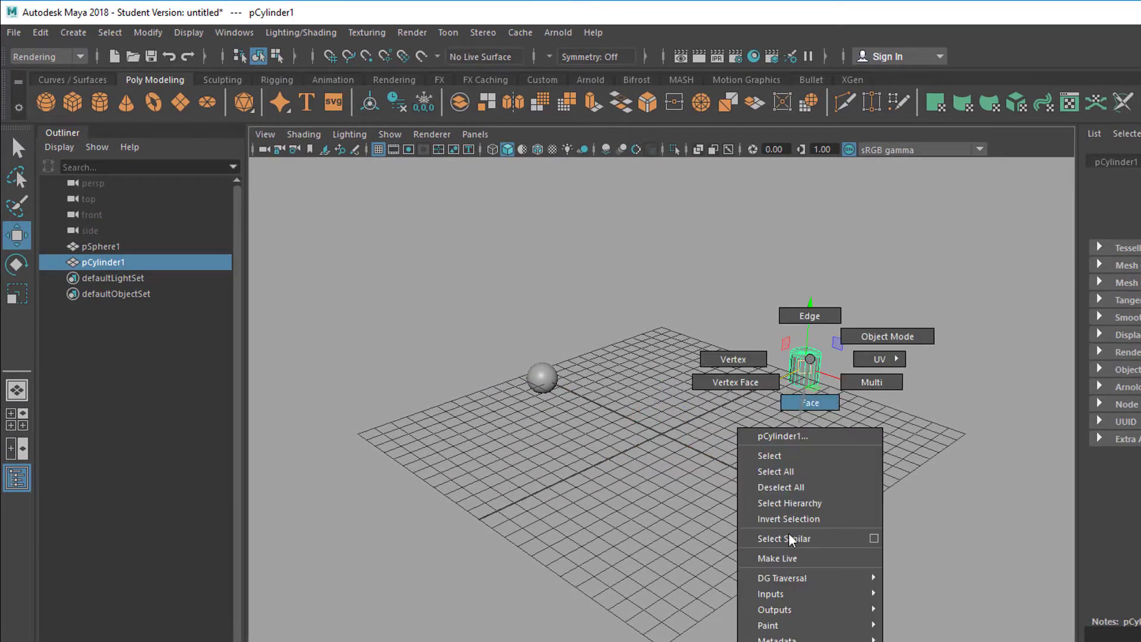
click(799, 641)
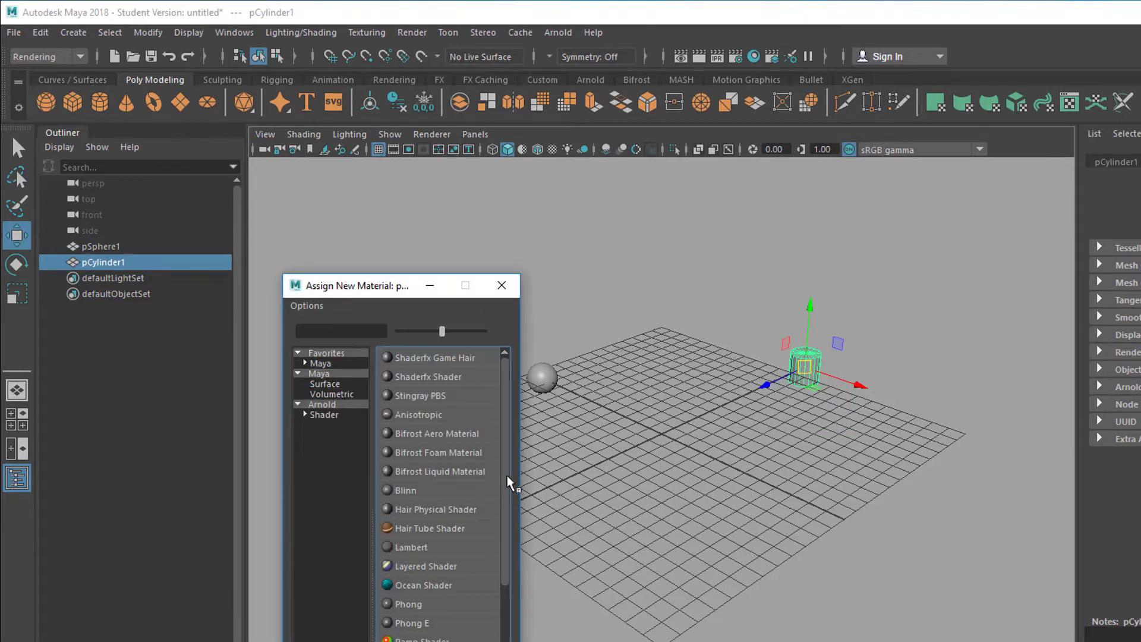
click(410, 605)
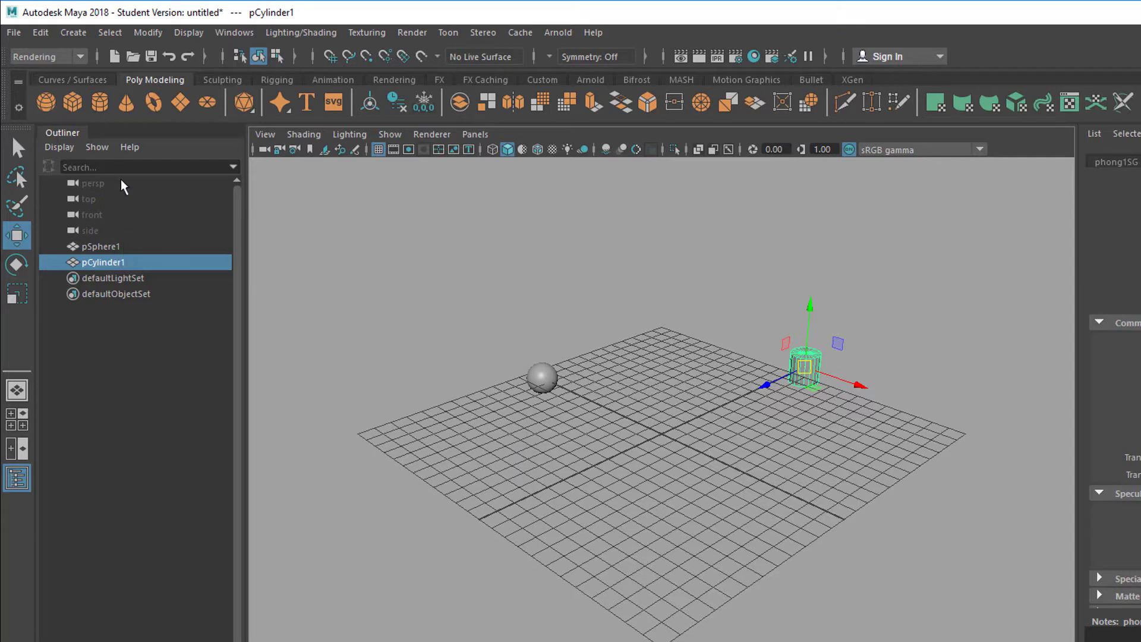
Add a polygon cone at the grid's positive X edge and assign it a new Phong E material.
click(126, 103)
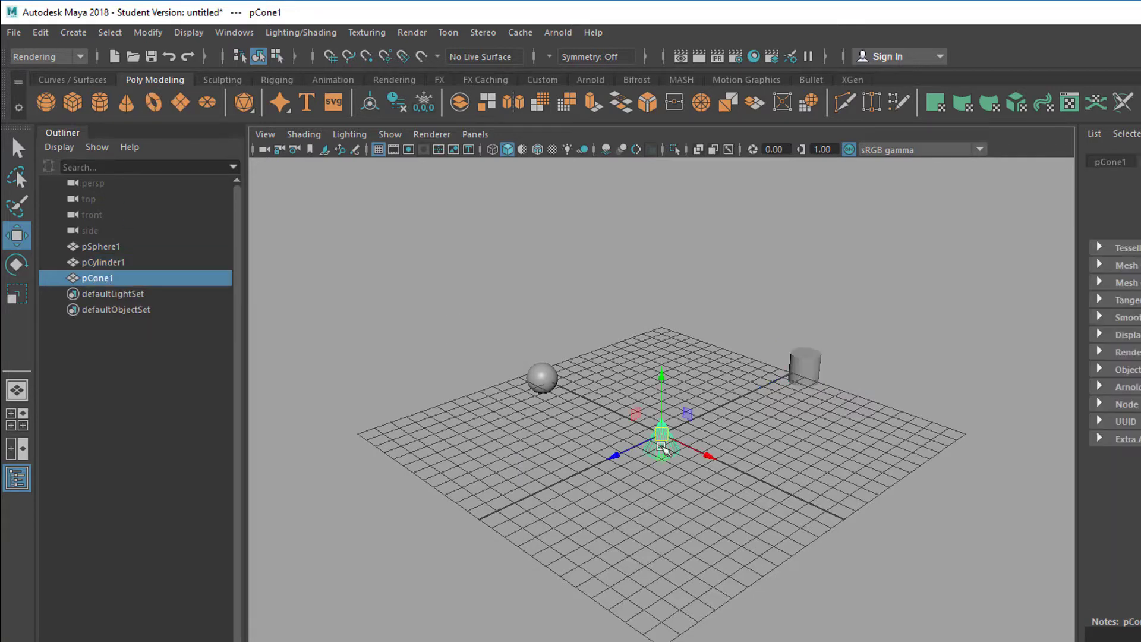
drag(713, 456, 848, 540)
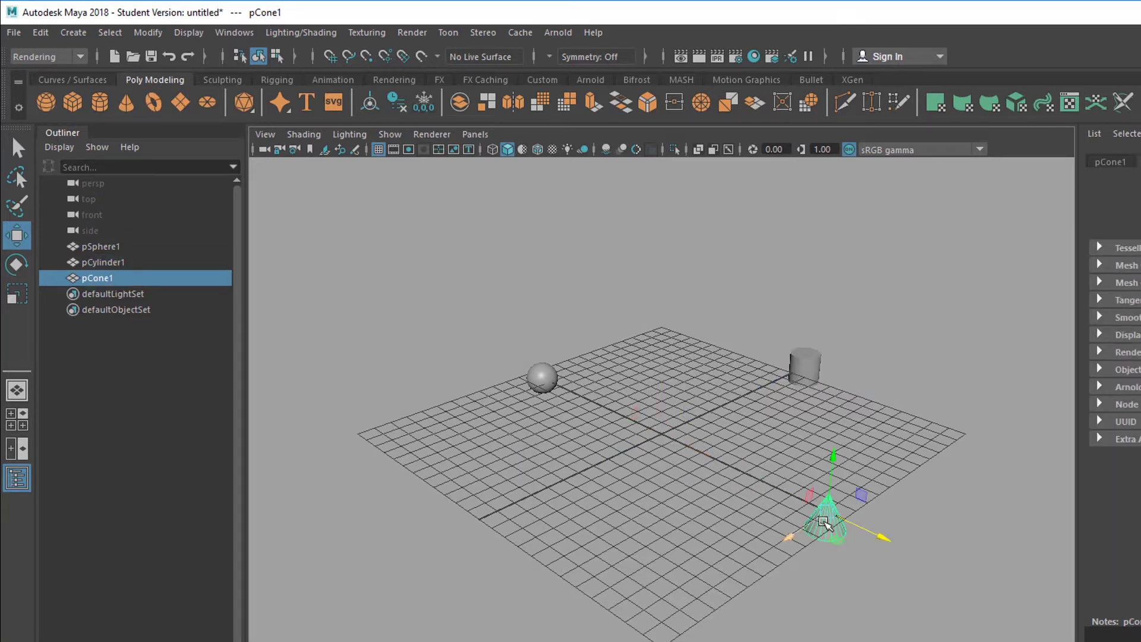
right_click(823, 522)
click(823, 640)
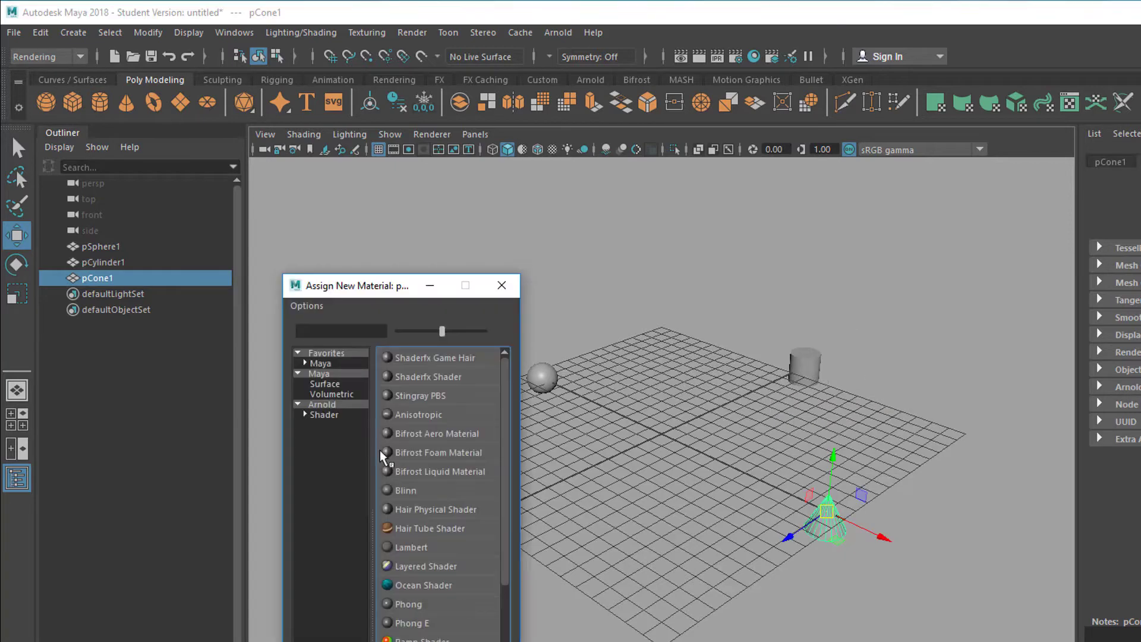
click(416, 622)
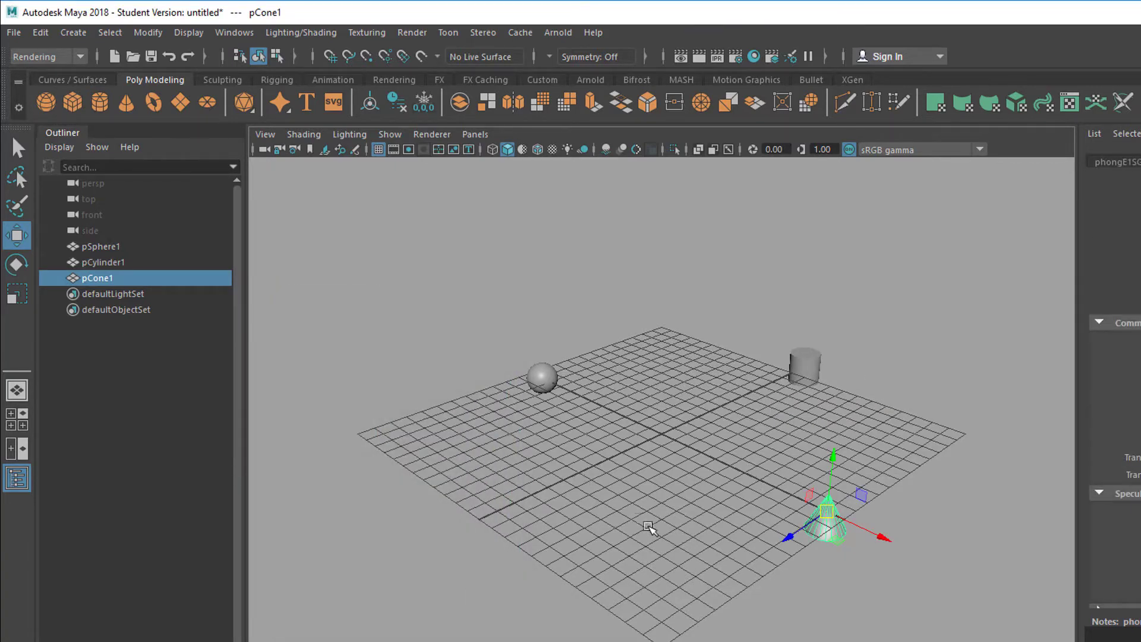
Create an Arnold area light and scale it up uniformly into a large light panel.
alt+drag(649, 526, 673, 493)
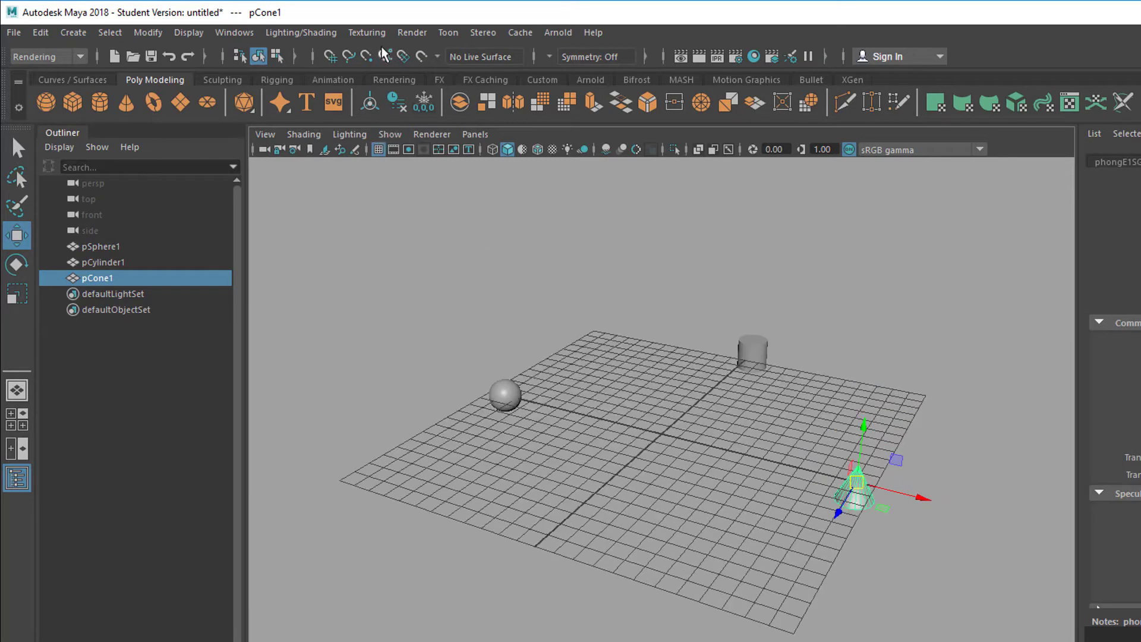
click(573, 31)
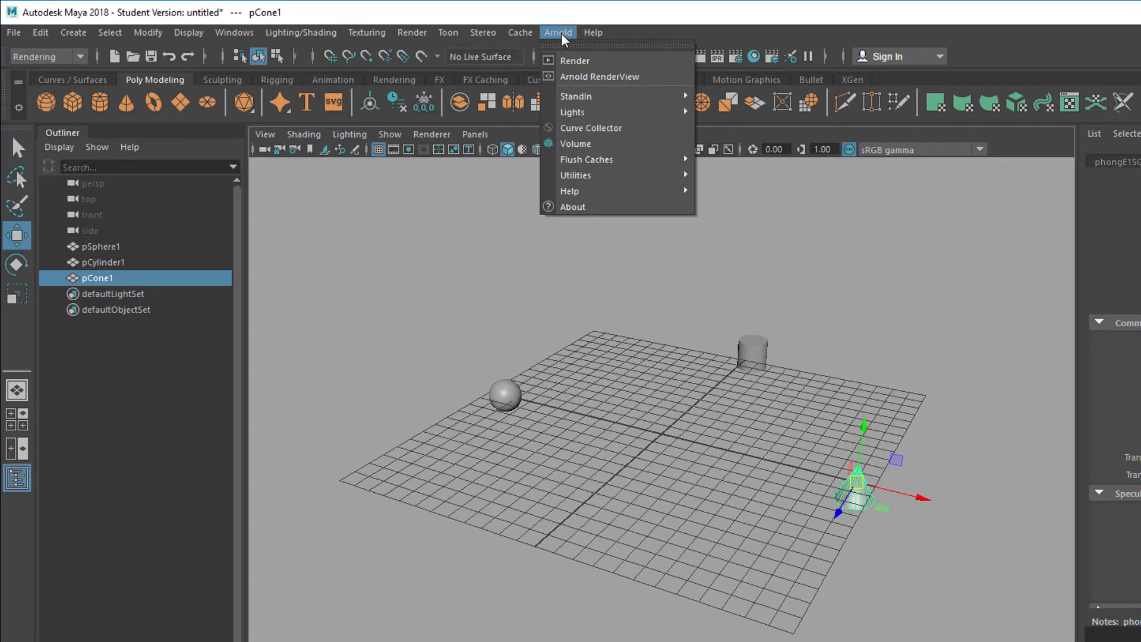
mouse_move(579, 116)
click(740, 124)
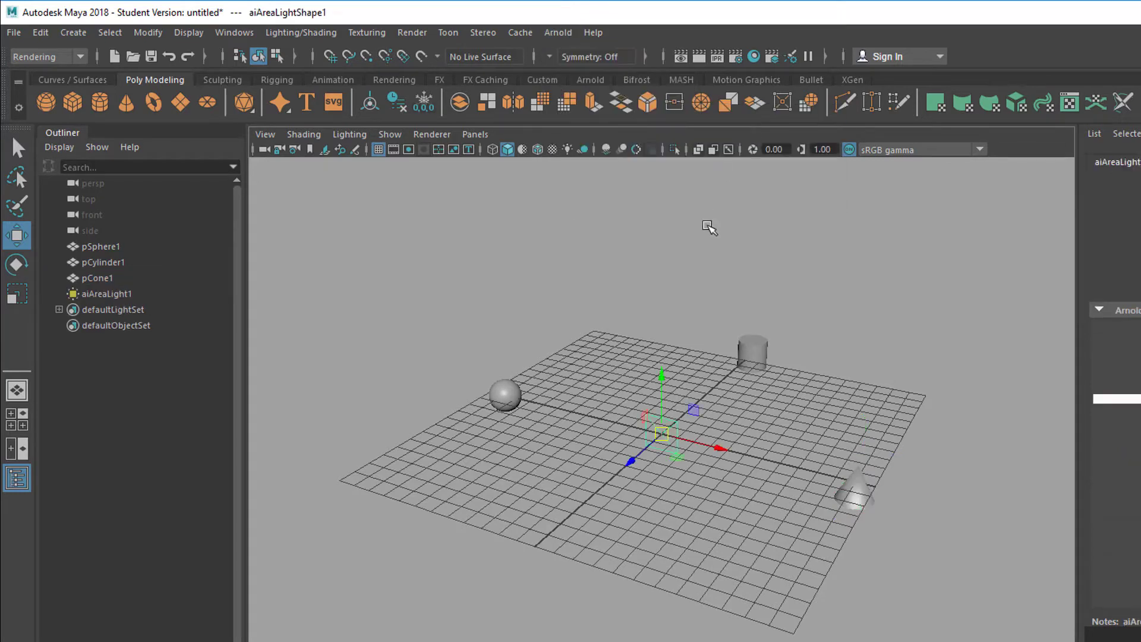
key(r)
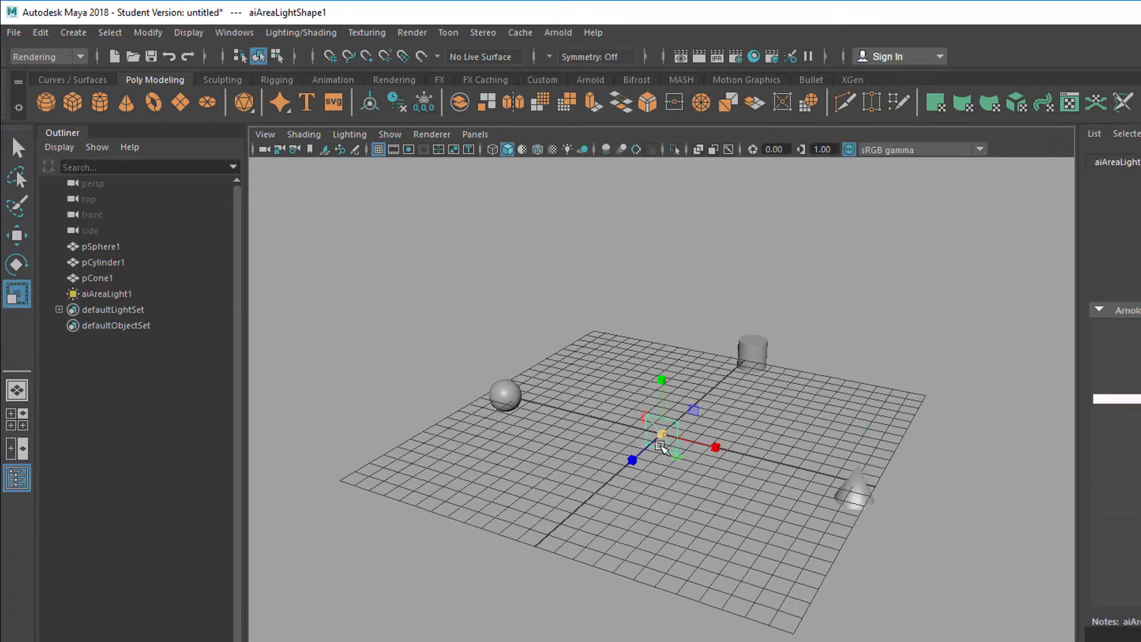
drag(660, 445, 423, 619)
Move the area light along positive Z beyond the grid's edge and tilt it down toward the objects.
key(w)
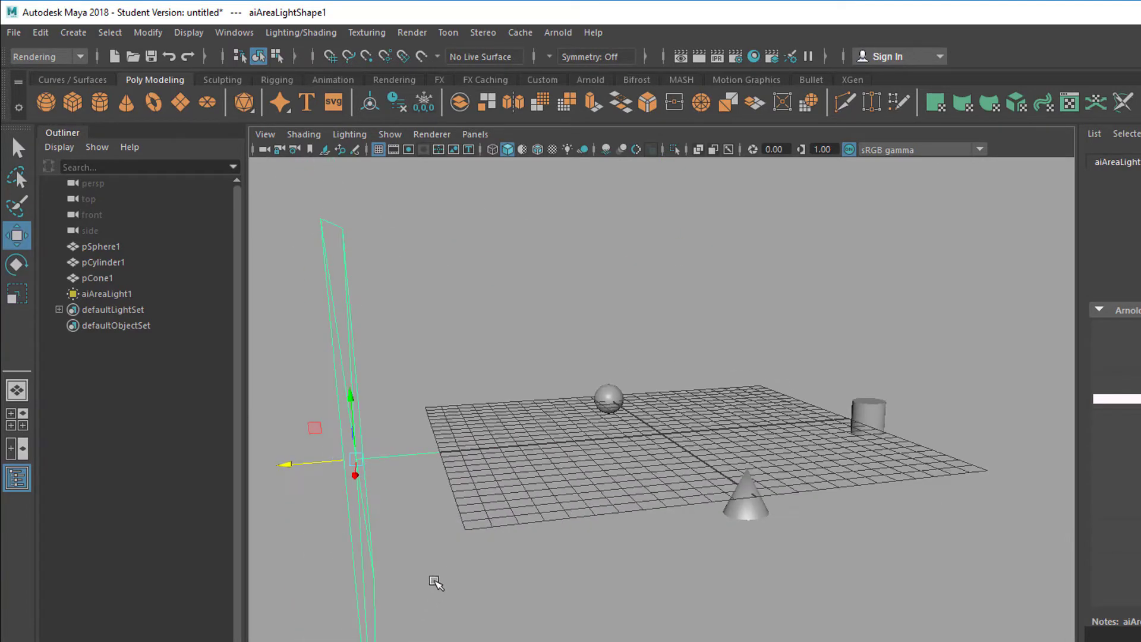
key(e)
drag(374, 402, 383, 419)
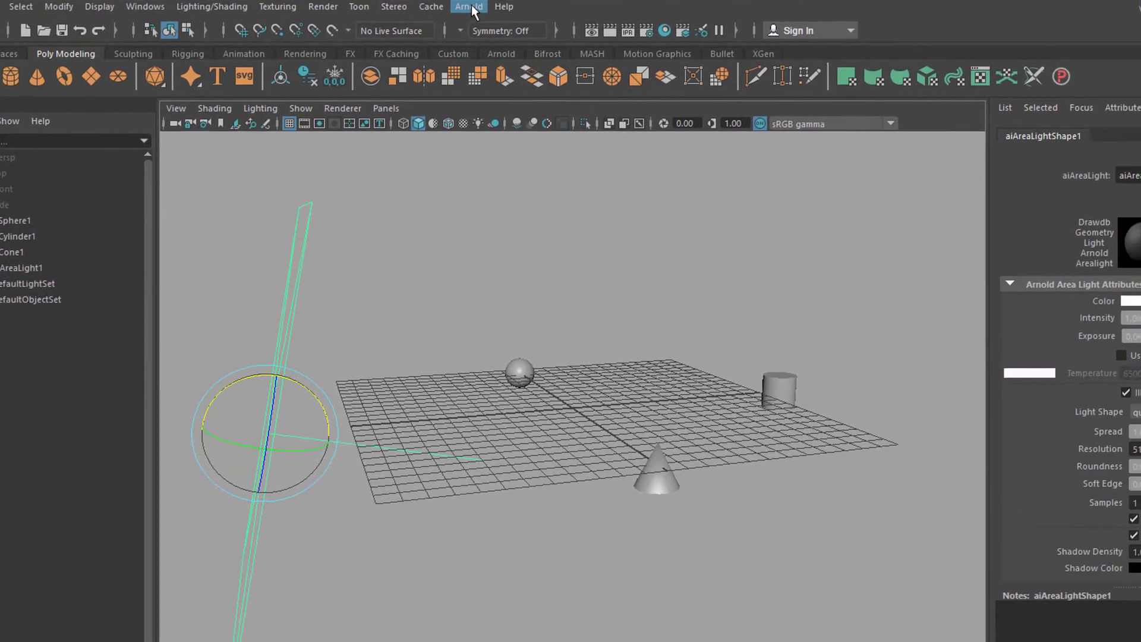
Render in the Arnold RenderView with the area light's Normalize turned off and its intensity raised to about 7.013.
click(472, 5)
click(482, 21)
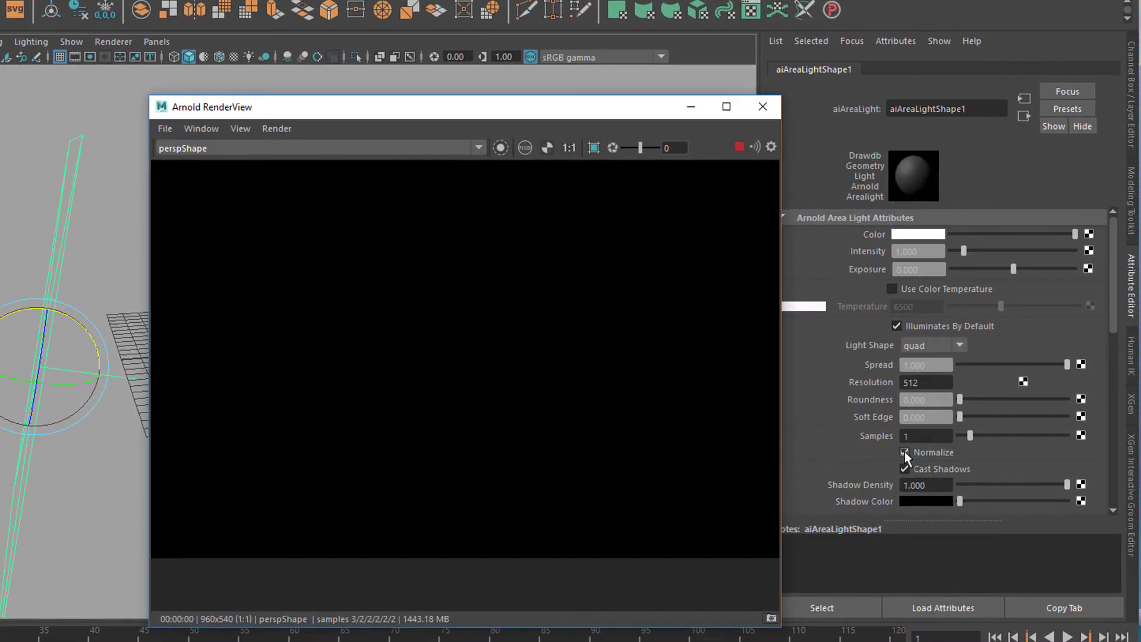
click(905, 453)
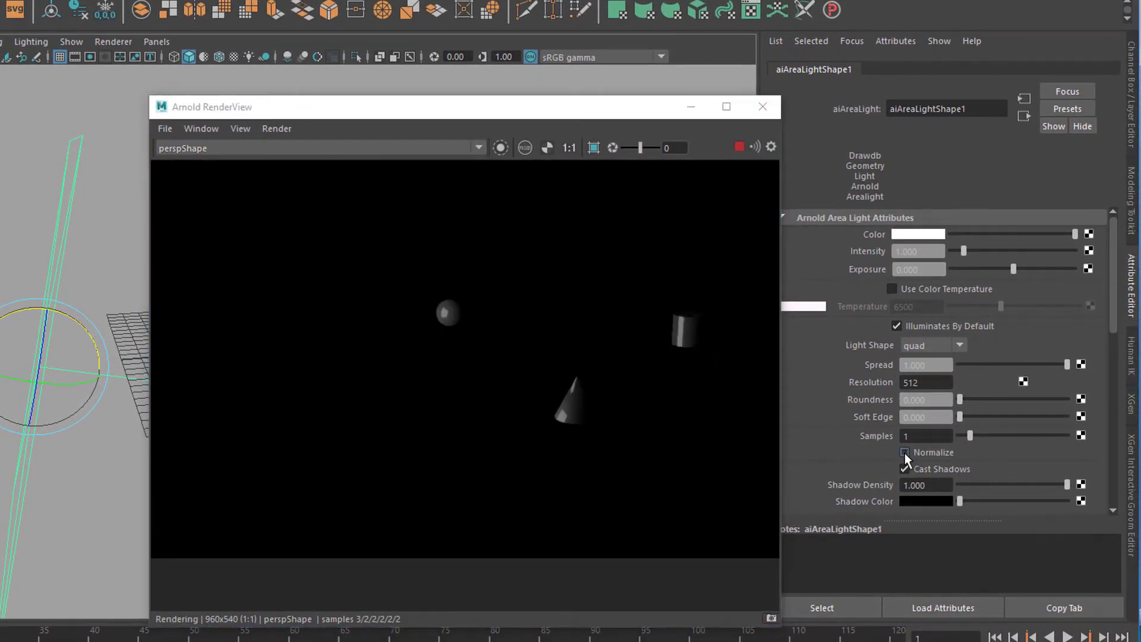
drag(964, 251, 1037, 255)
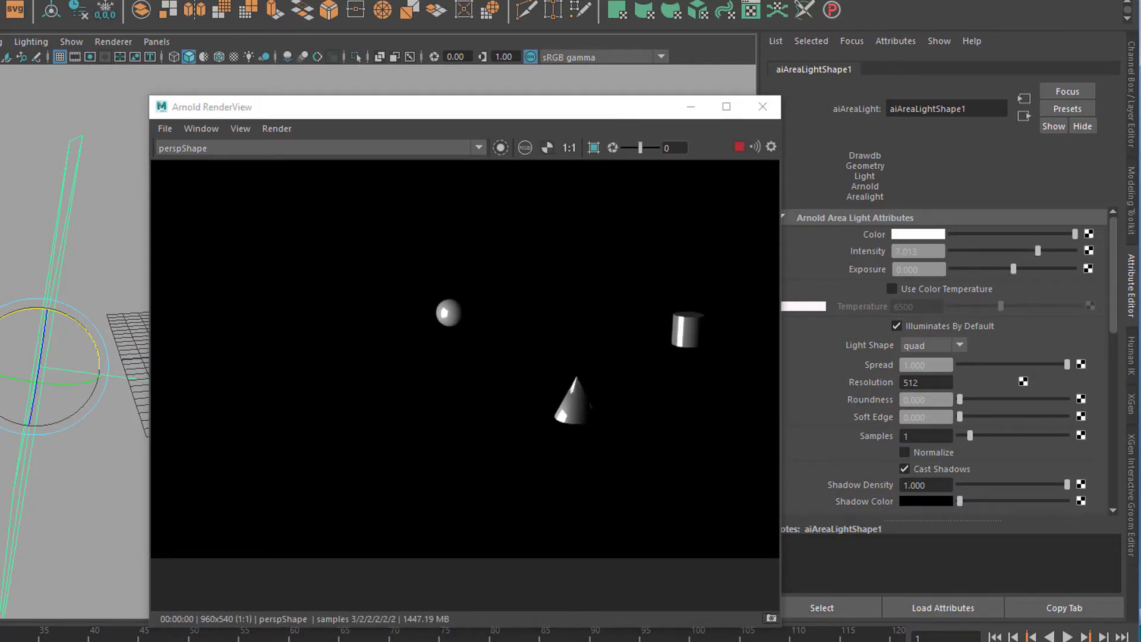
Add an Arnold skydome light to the scene and lower its intensity to about 0.455.
click(235, 0)
mouse_move(255, 19)
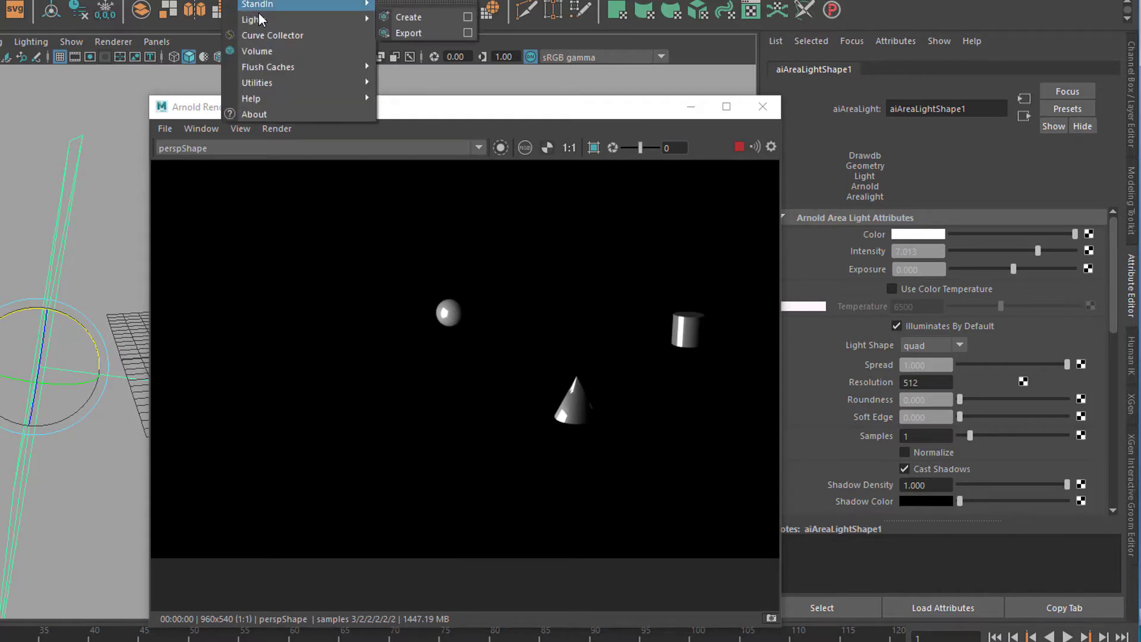
mouse_move(399, 21)
click(443, 47)
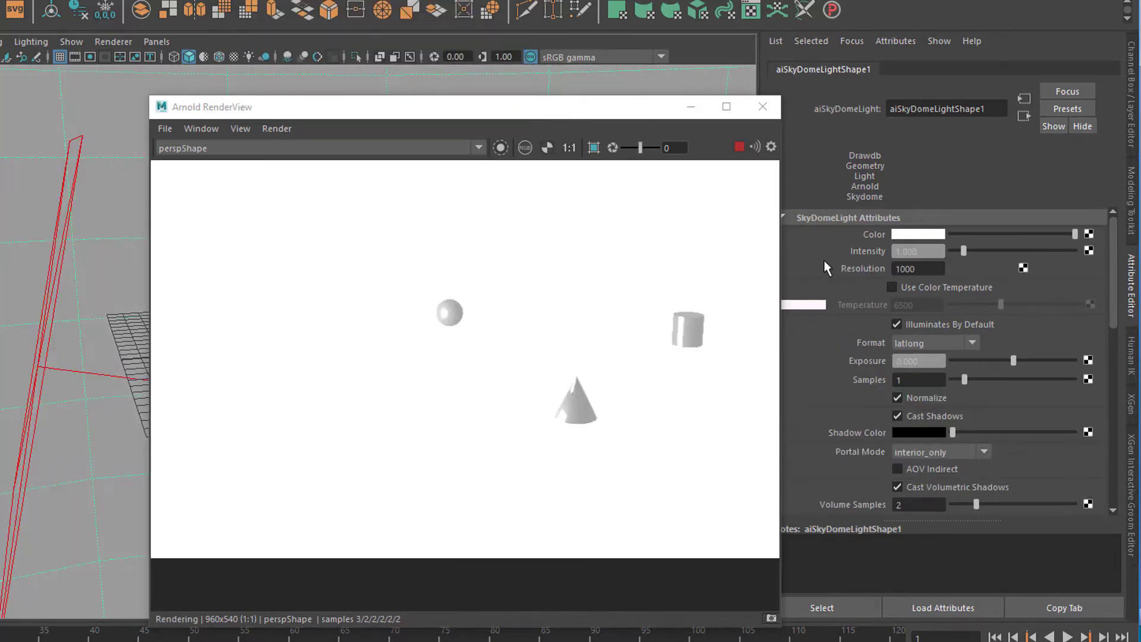
drag(962, 252, 957, 255)
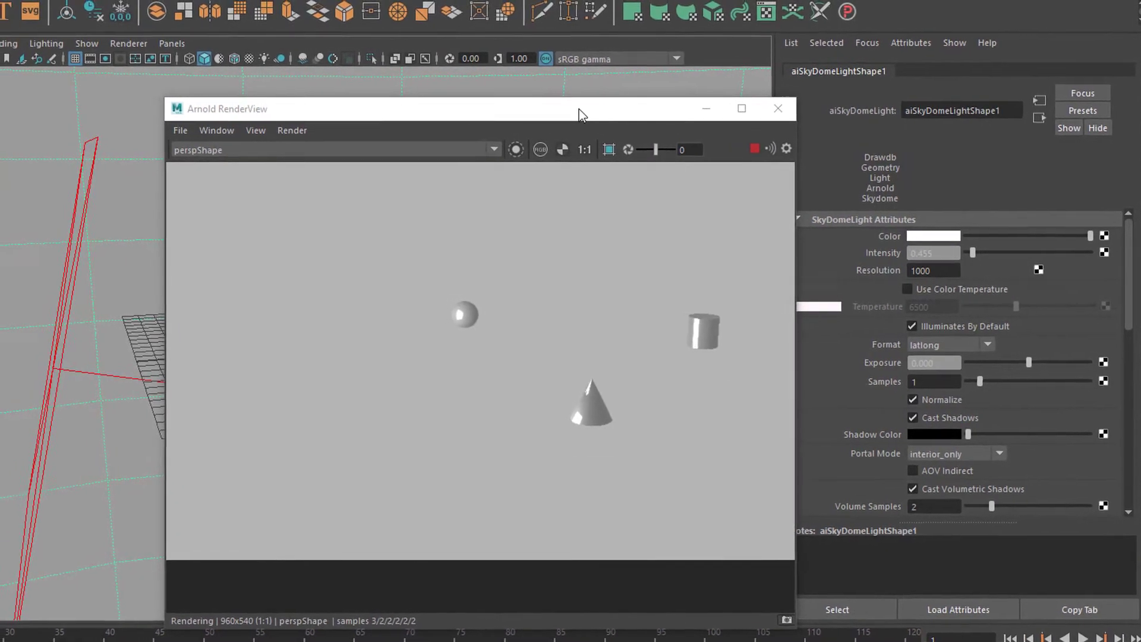
Create a polygon plane at the origin and scale it up into a floor extending well beyond the grid.
drag(580, 113, 455, 93)
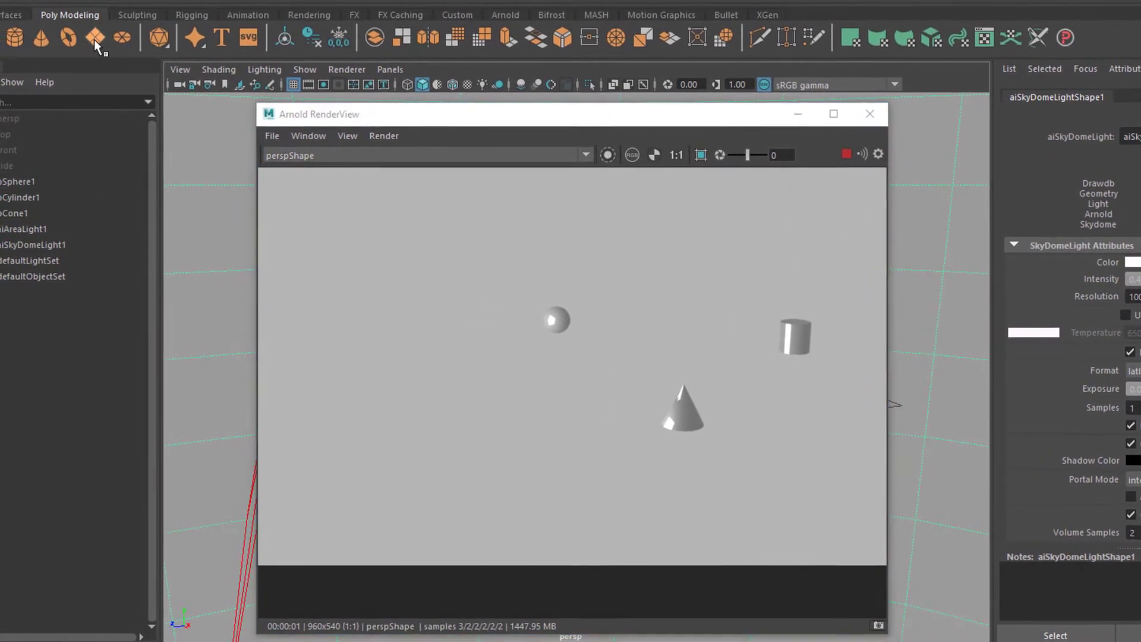
click(87, 40)
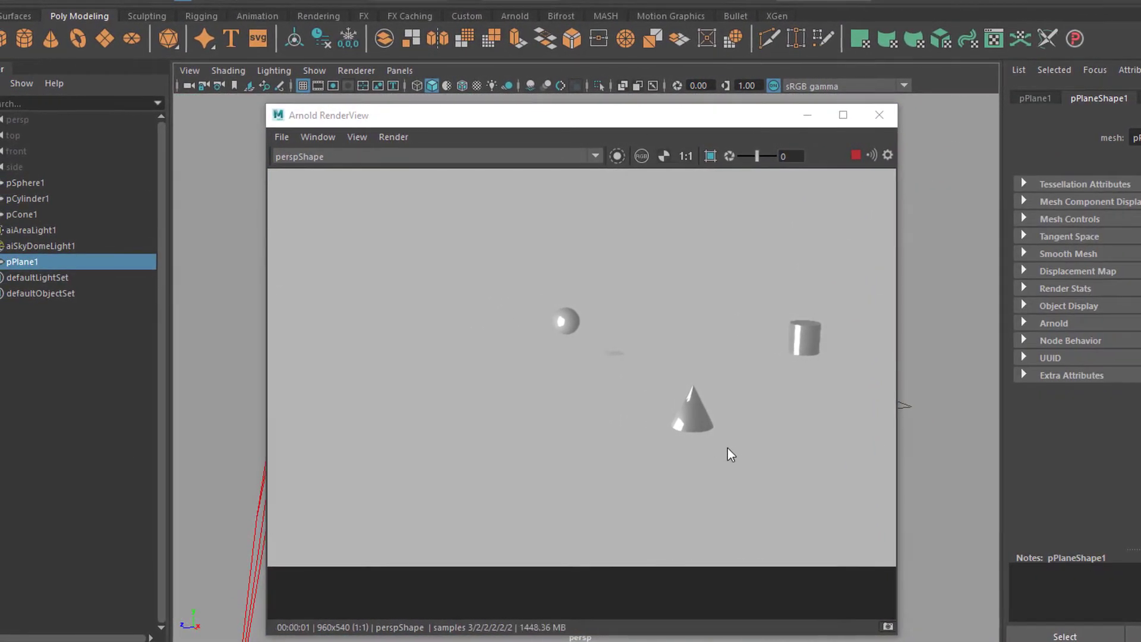
drag(657, 127, 158, 241)
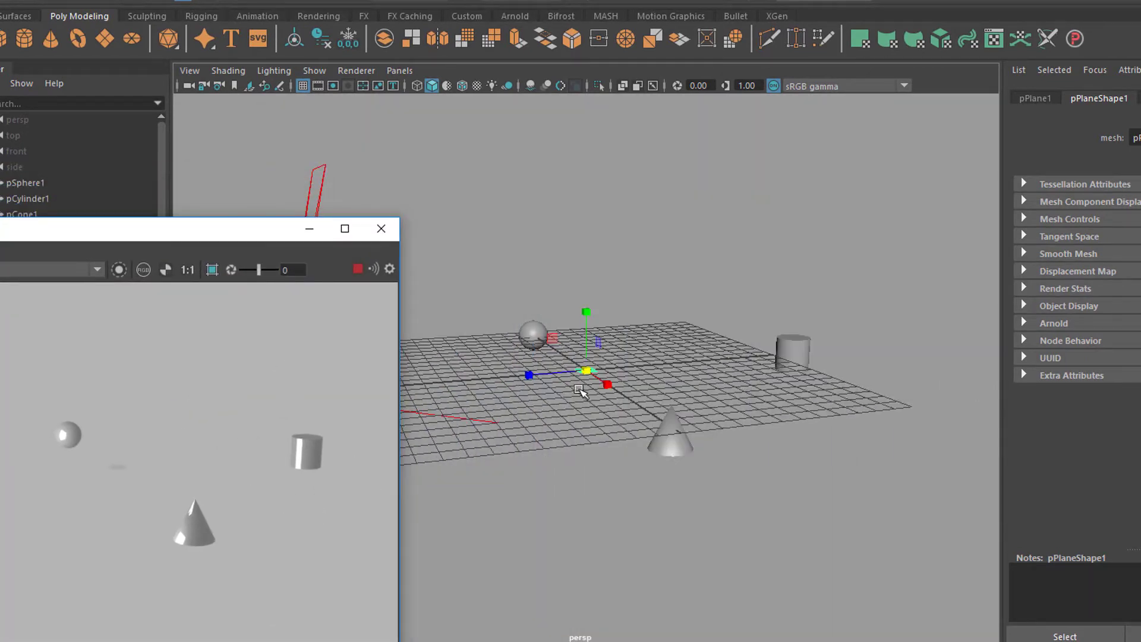
drag(587, 369, 974, 487)
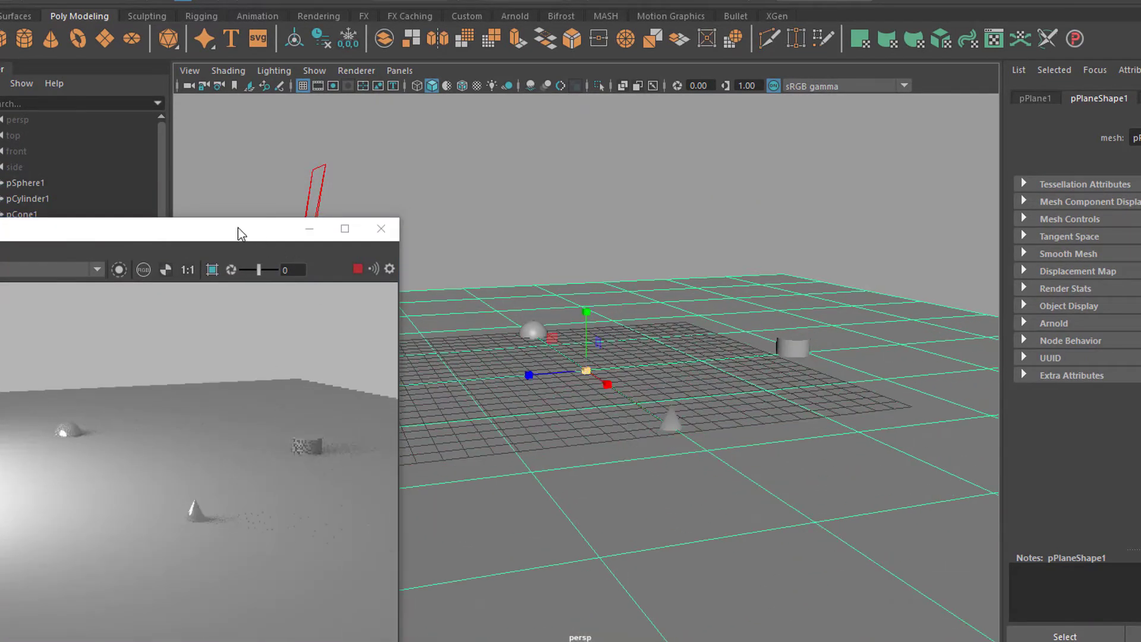
Lower the floor plane slightly along Y so the sphere, cylinder and cone sit above it.
drag(143, 236, 1140, 158)
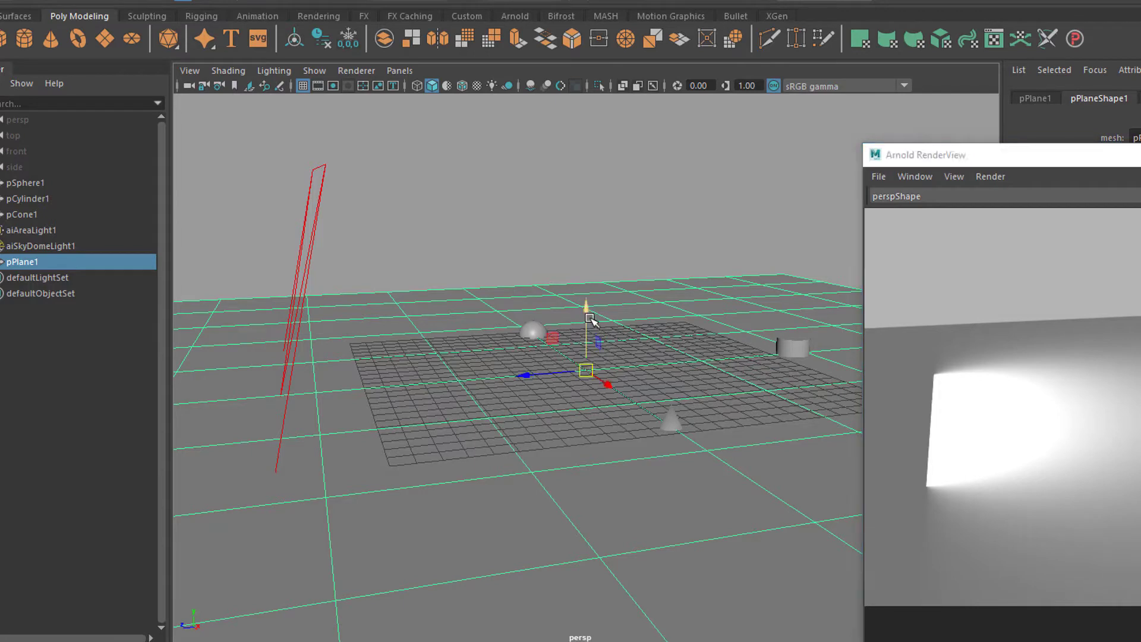
drag(586, 331, 590, 332)
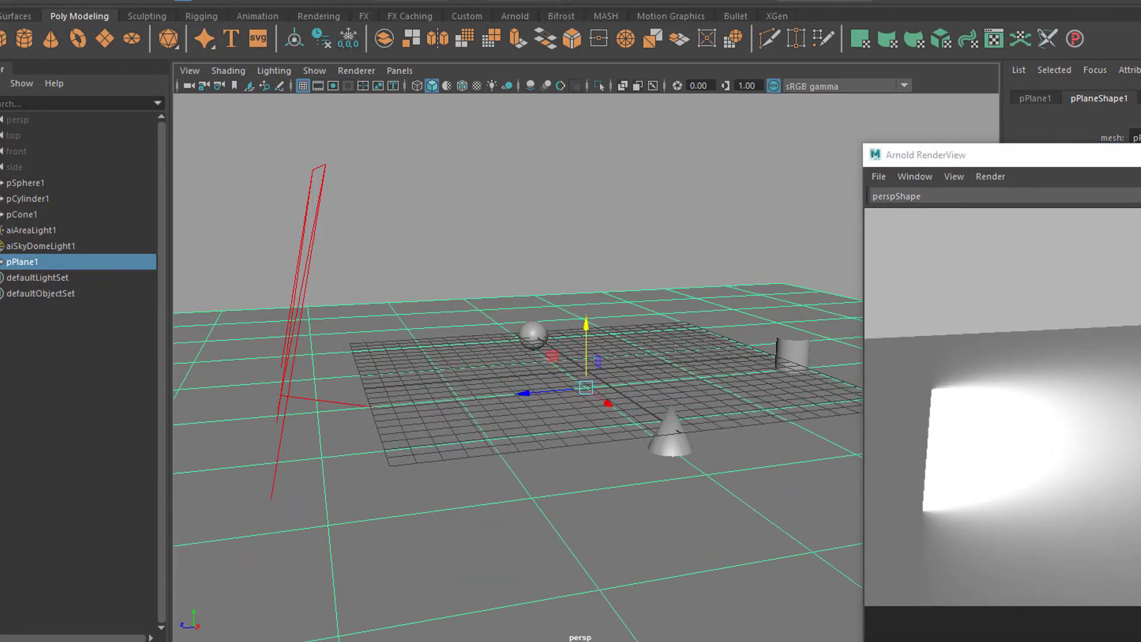
drag(1121, 164, 664, 134)
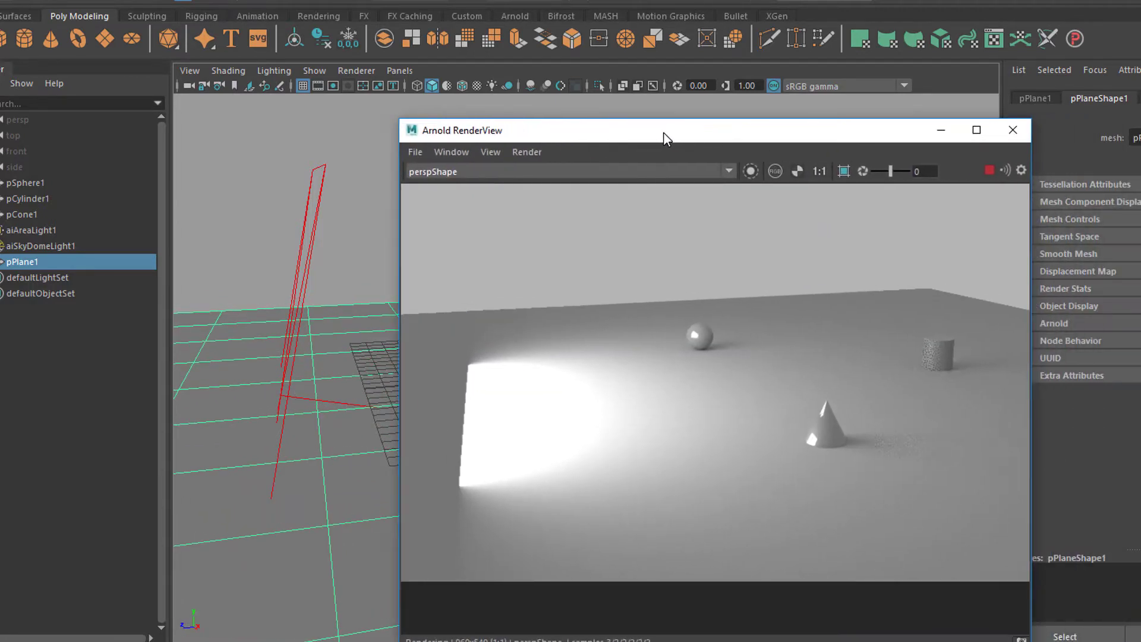
Assign a new Arnold aiStandardSurface material to the floor plane.
right_drag(233, 317, 256, 641)
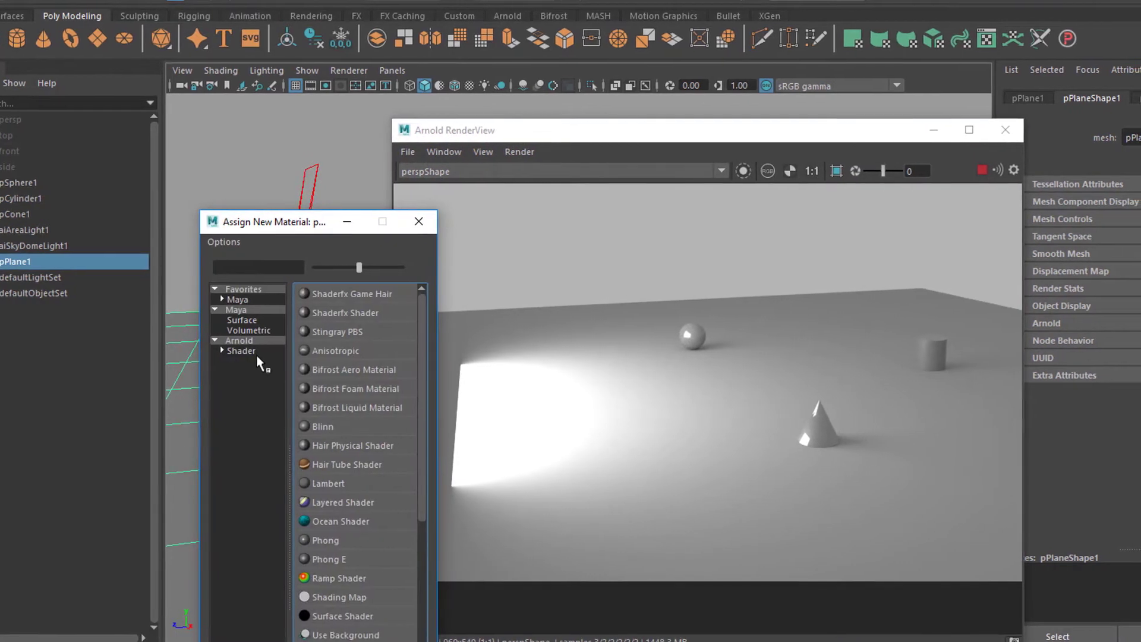
click(243, 350)
click(350, 409)
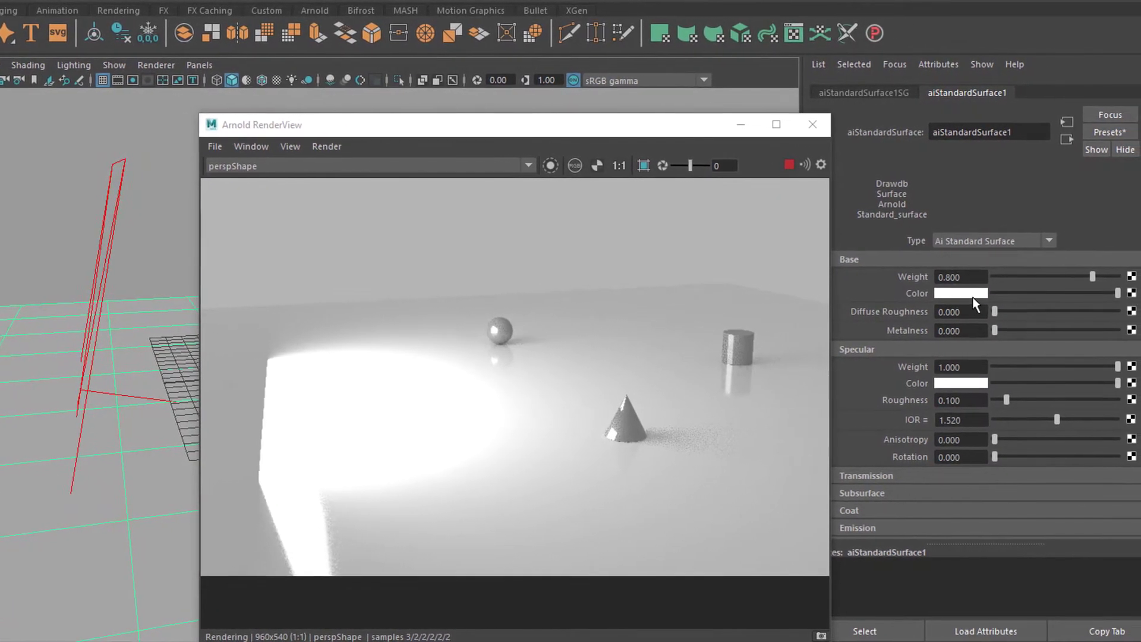
Set the base color of the floor's aiStandardSurface1 material to a saturated orange.
click(972, 294)
click(1102, 331)
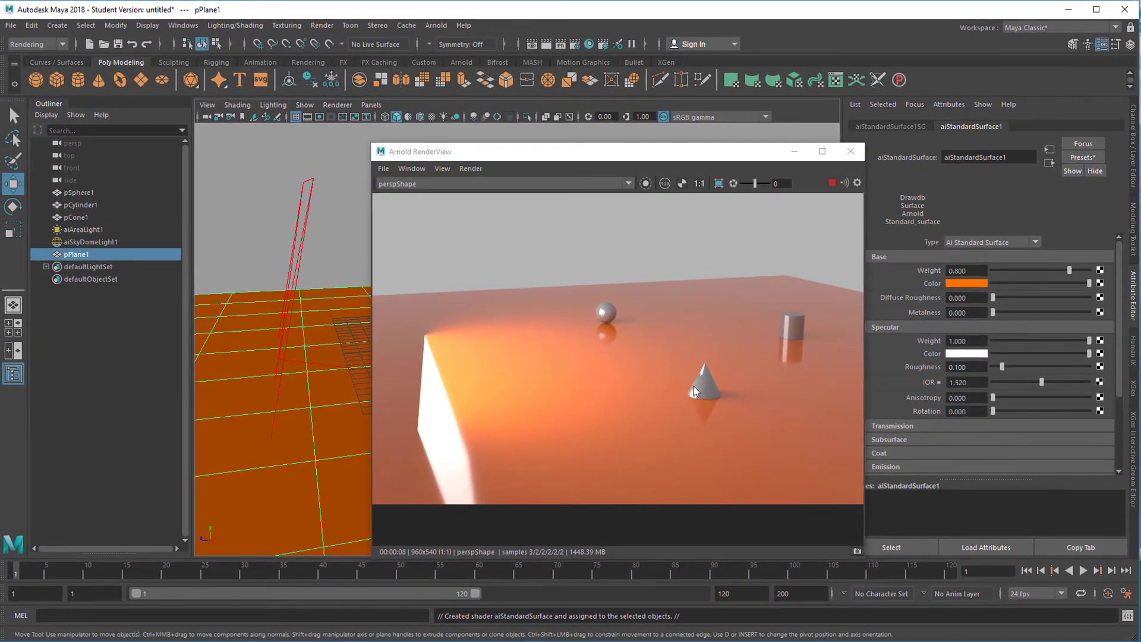
Open the Hypershade and enlarge its material browser to review all materials in the scene.
click(183, 26)
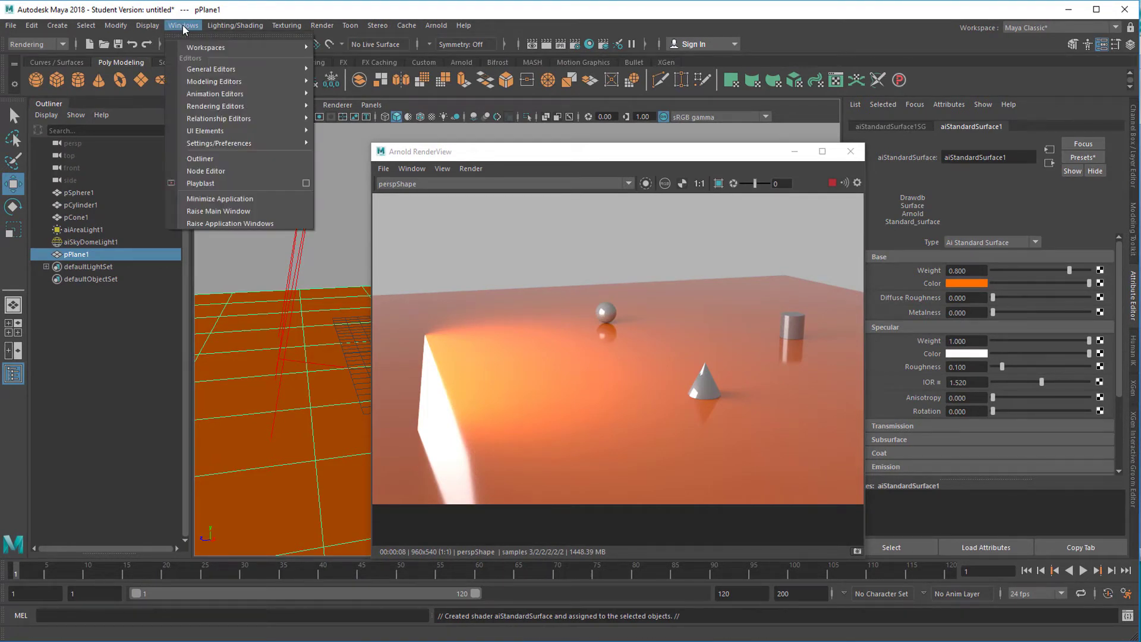
mouse_move(215, 106)
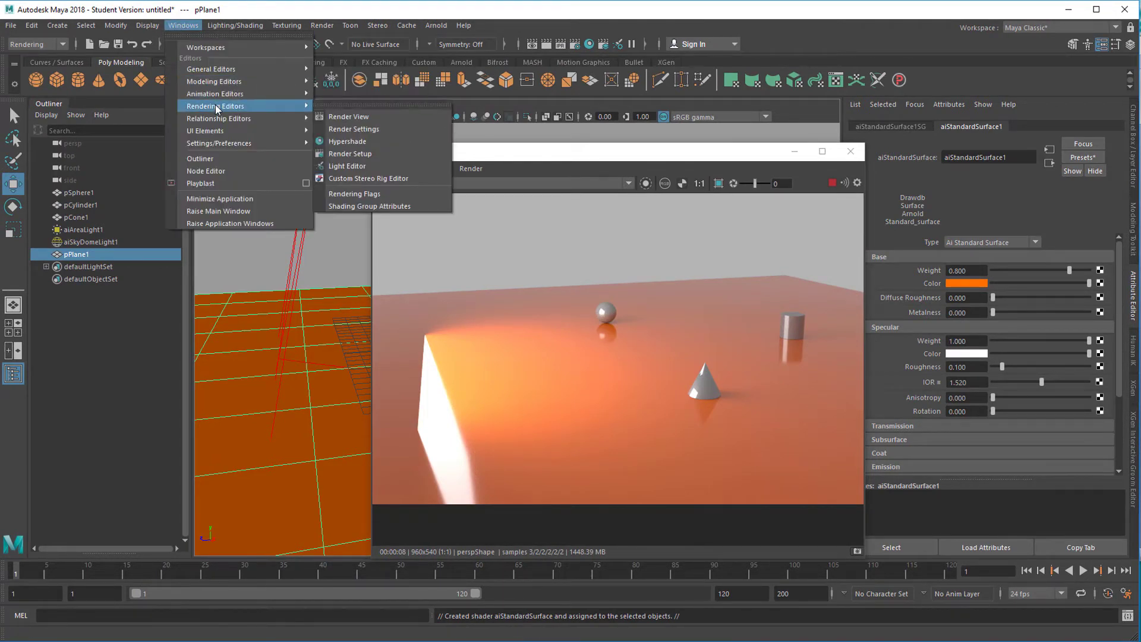
click(348, 142)
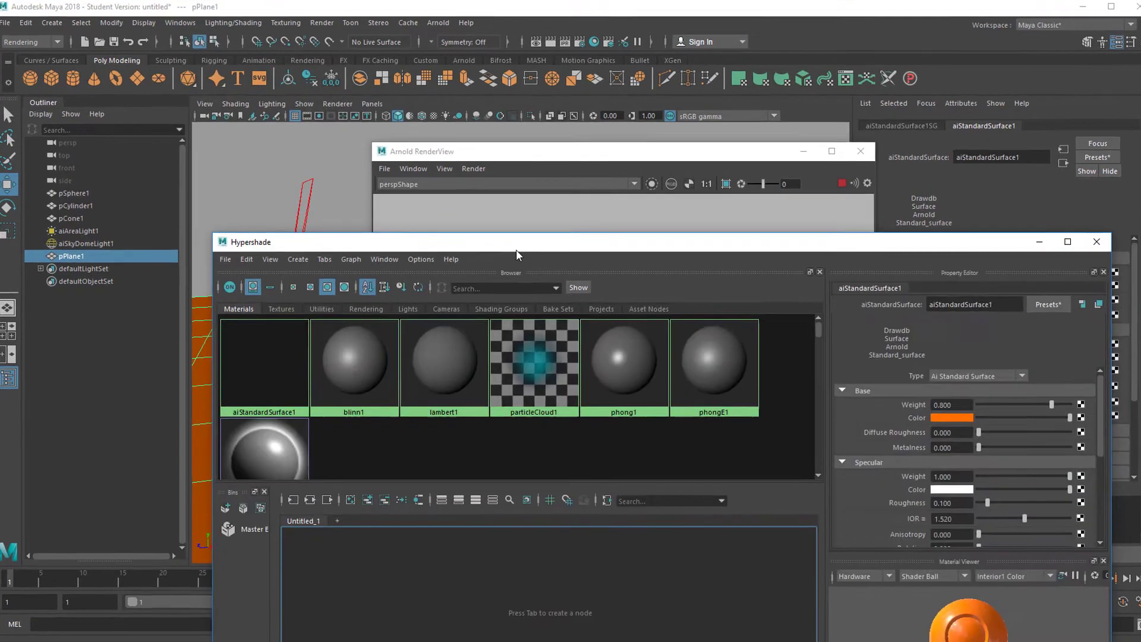
drag(516, 249, 466, 136)
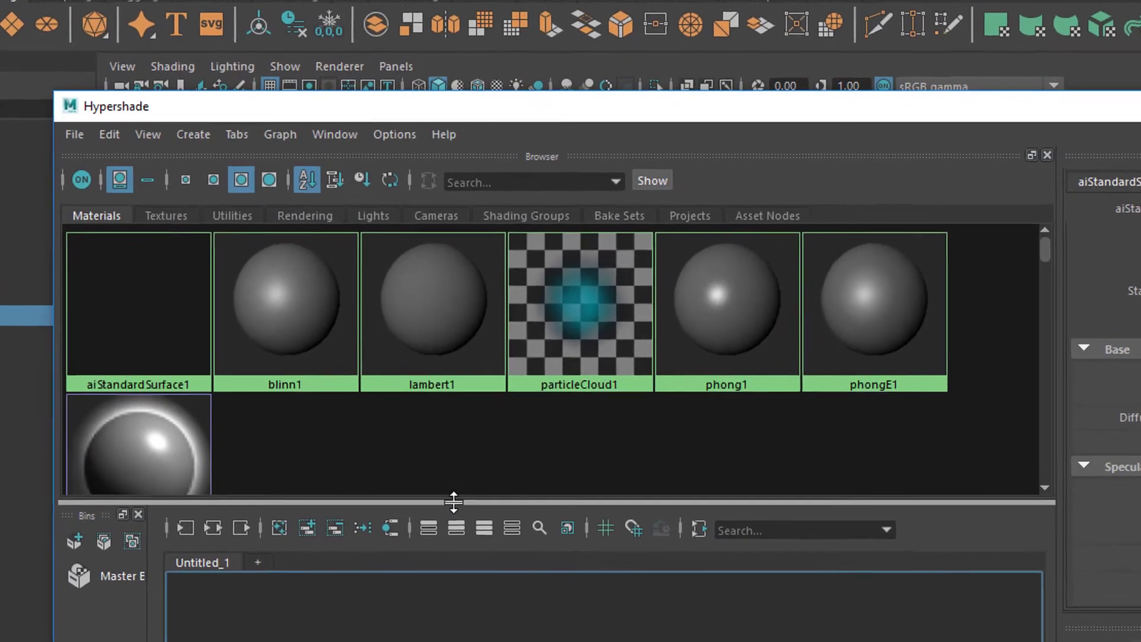
drag(441, 462, 456, 559)
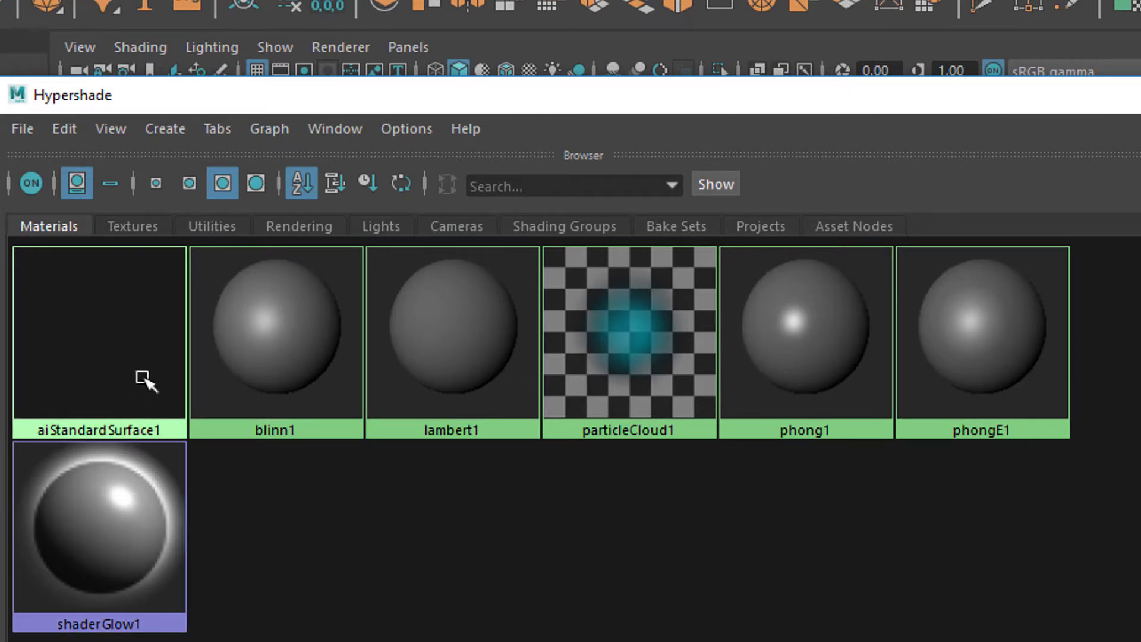
drag(424, 95, 381, 47)
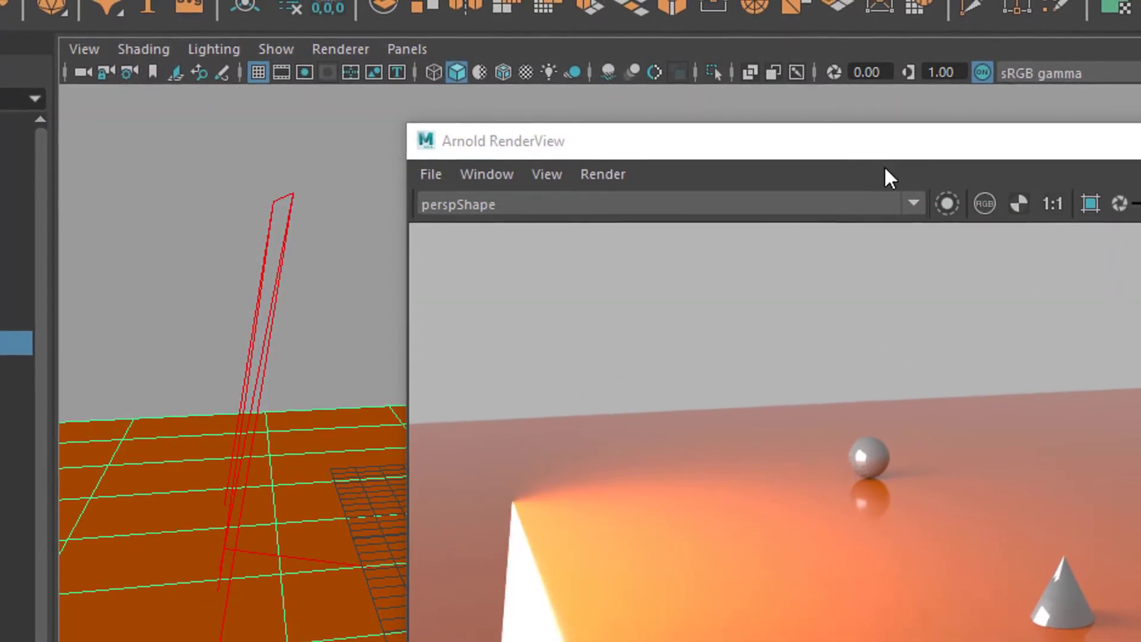
Delete the sphere and the cone from the scene.
drag(879, 148, 1140, 200)
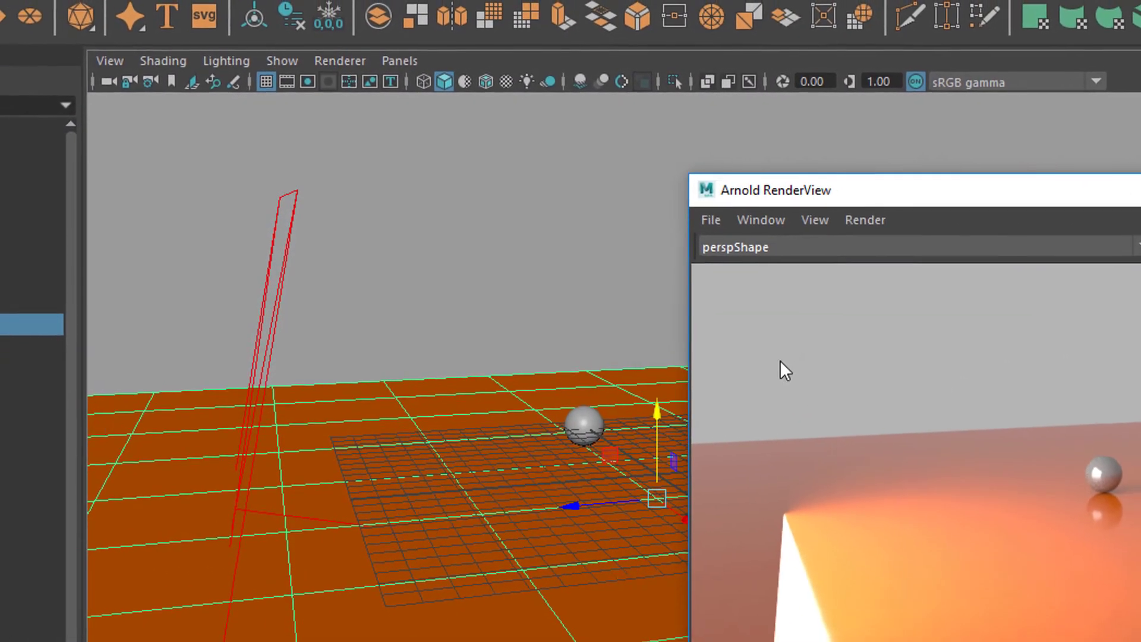
click(590, 434)
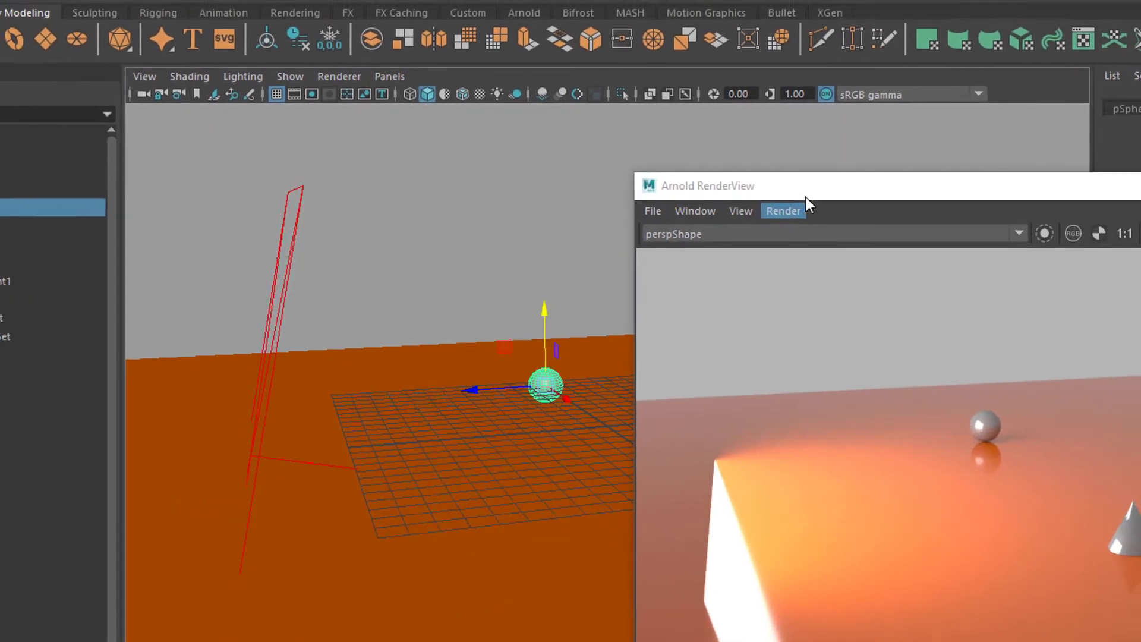
drag(809, 192, 1013, 194)
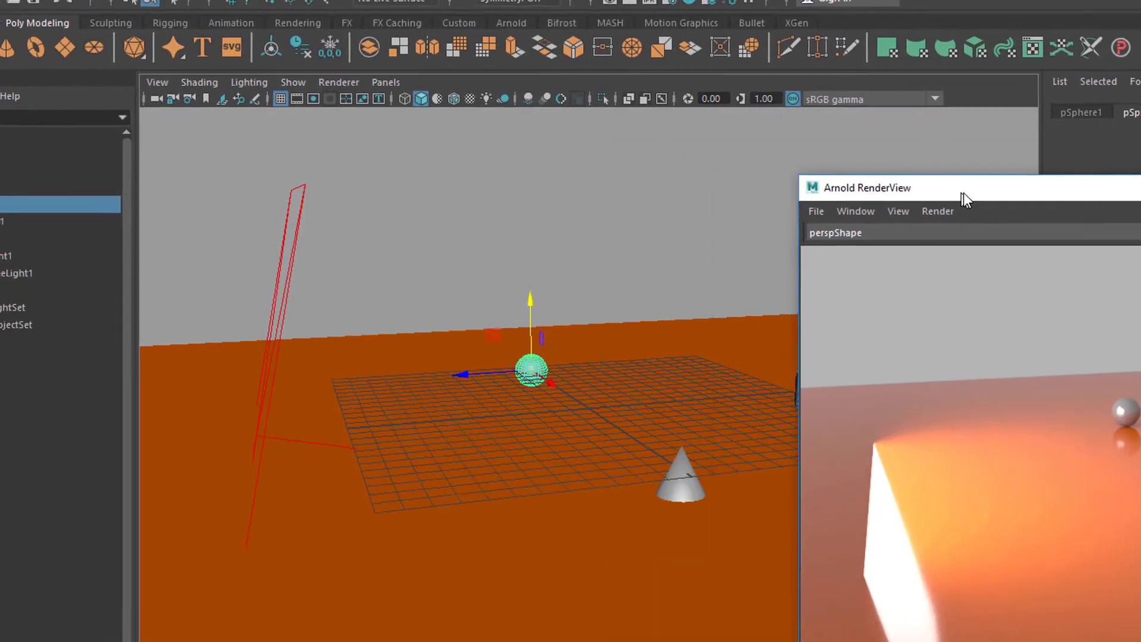
shift+click(707, 511)
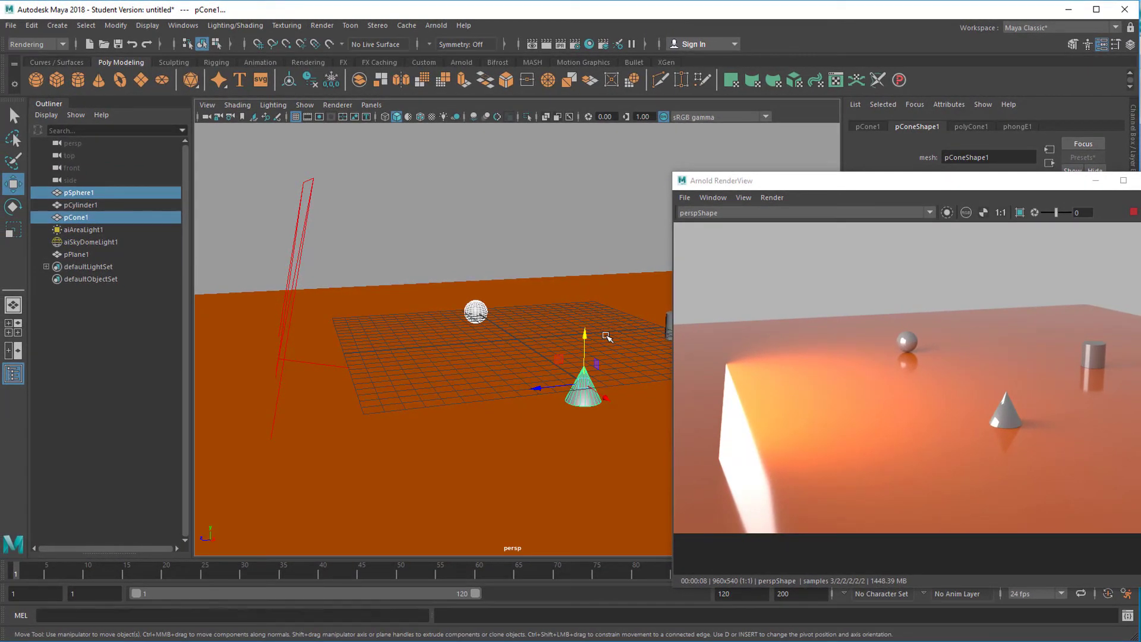
key(Delete)
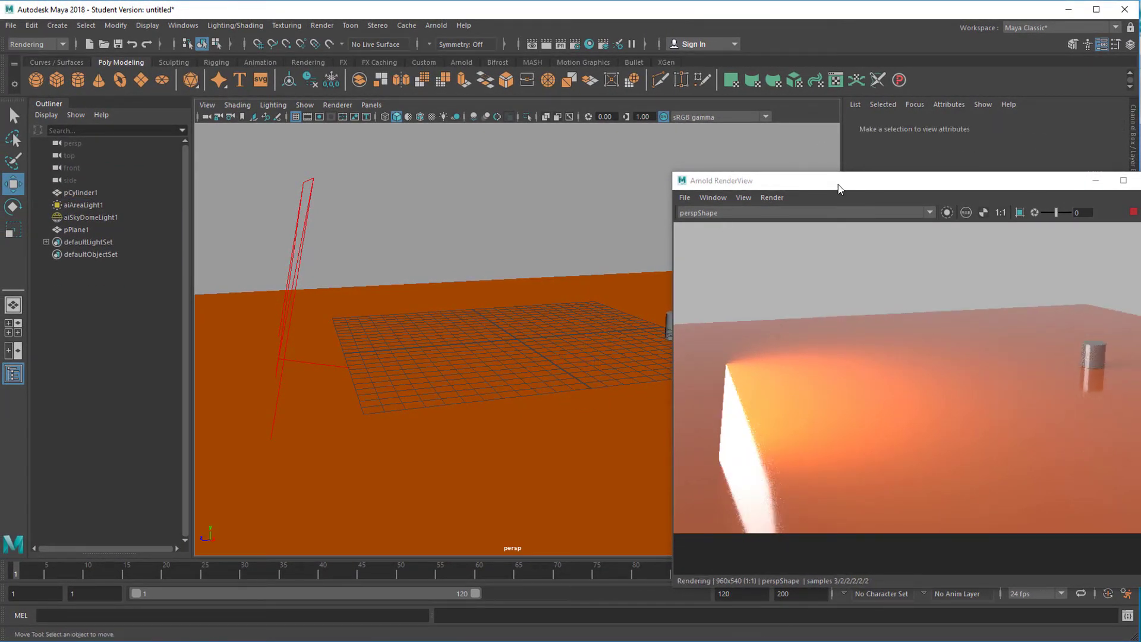
Assign the existing aiStandardSurface1 material to the cylinder and close the Arnold RenderView.
drag(838, 189, 334, 135)
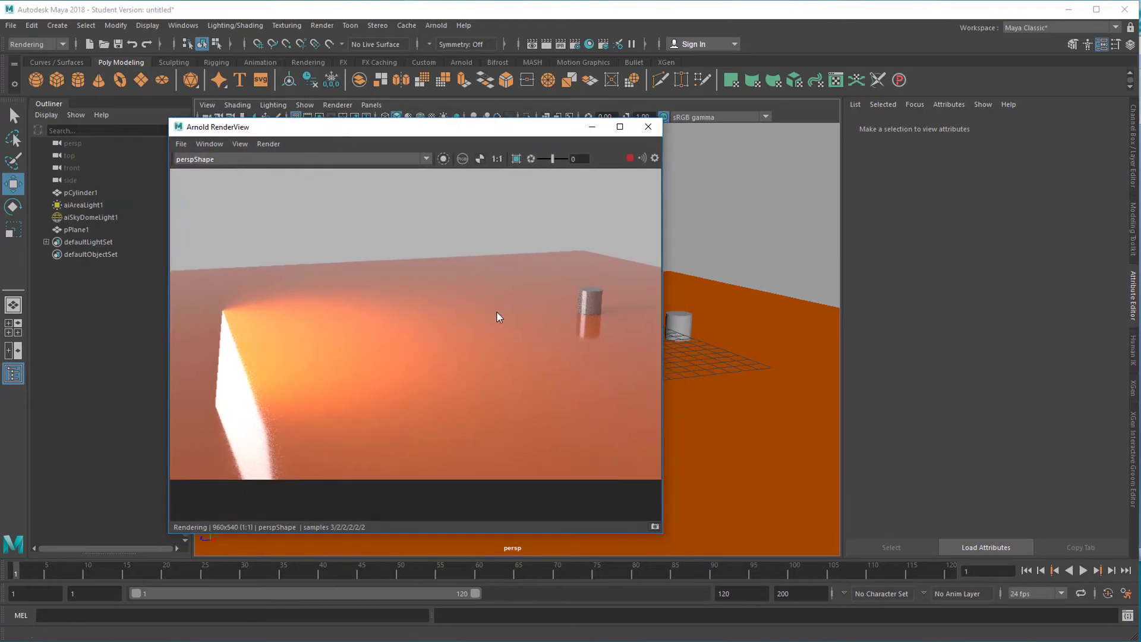
click(677, 324)
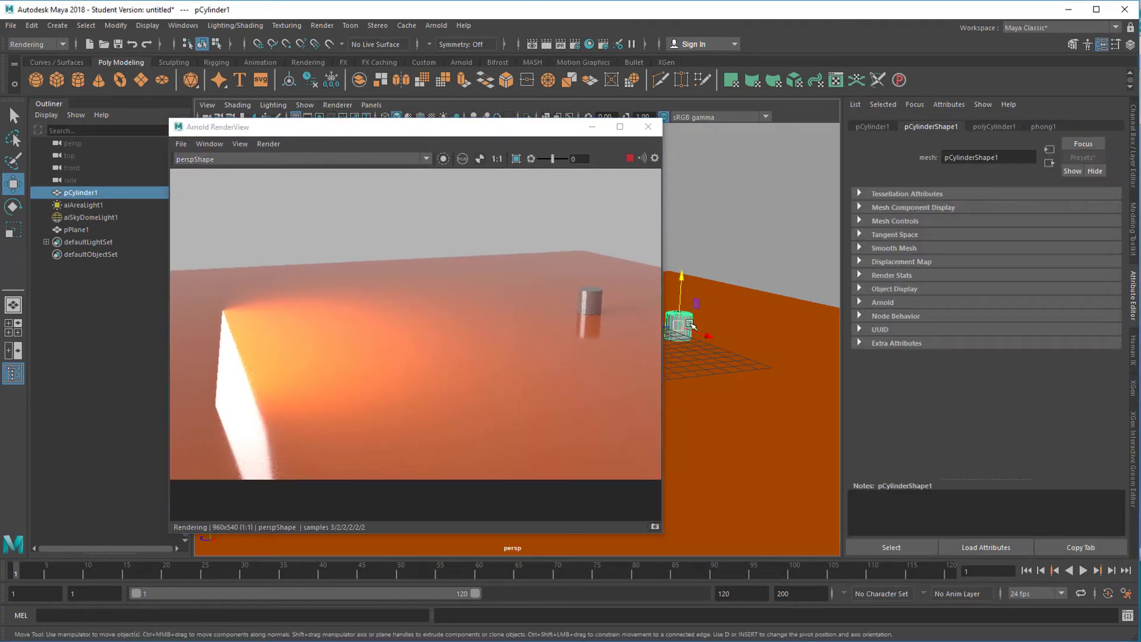
right_drag(679, 337, 769, 591)
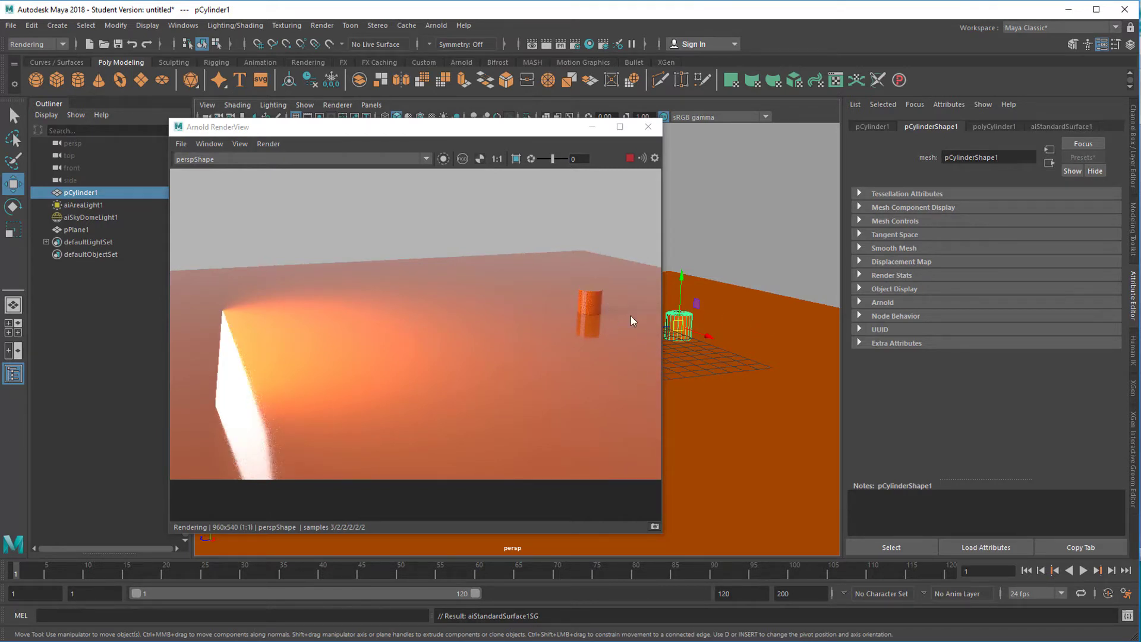
drag(542, 129, 628, 129)
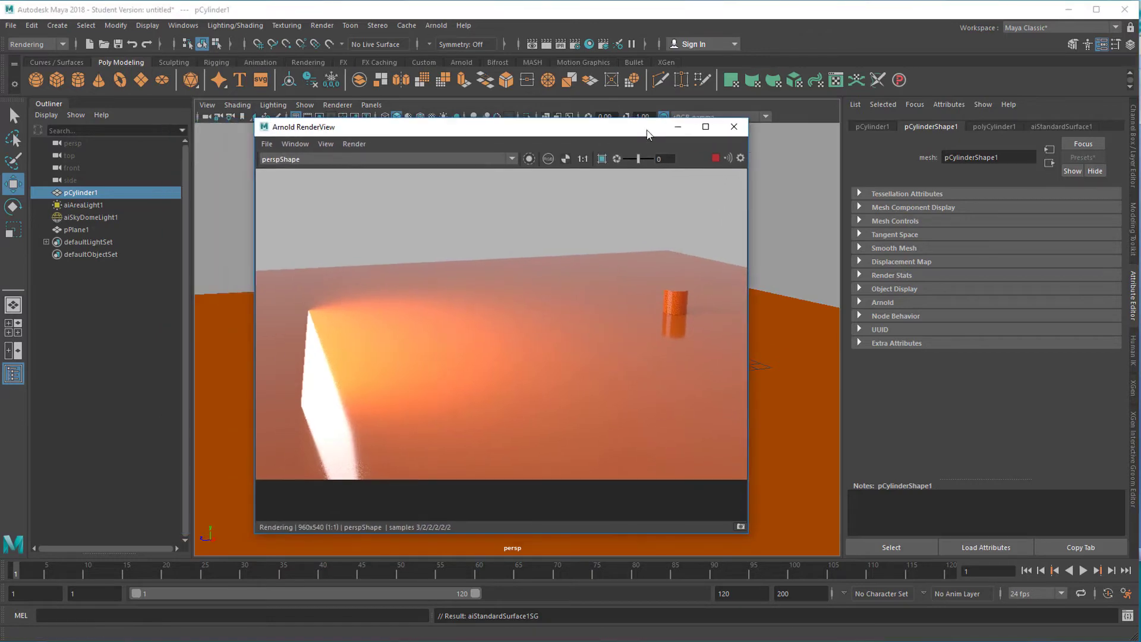
click(731, 128)
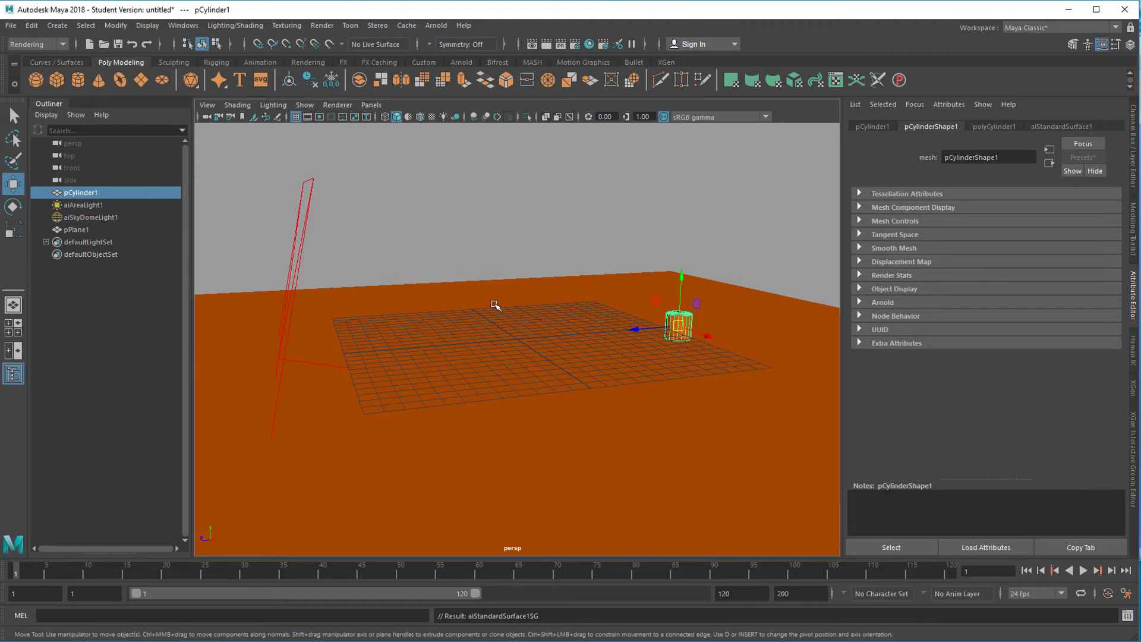
Reopen the Hypershade to show the scene's materials and run Optimize Scene Size on the current scene.
click(195, 26)
mouse_move(232, 94)
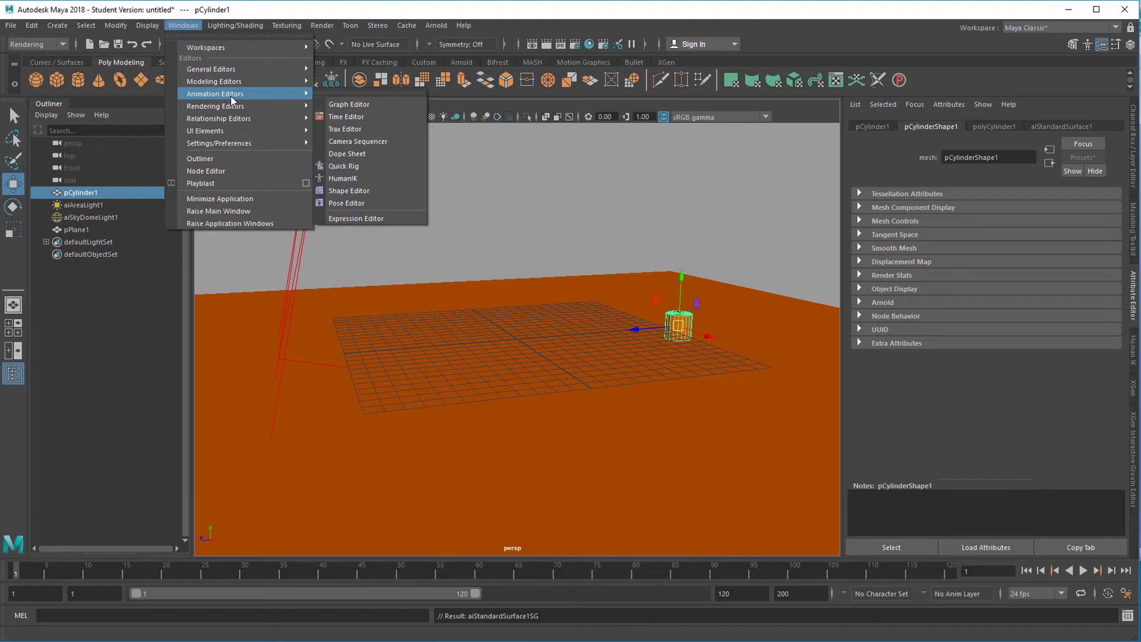
click(369, 144)
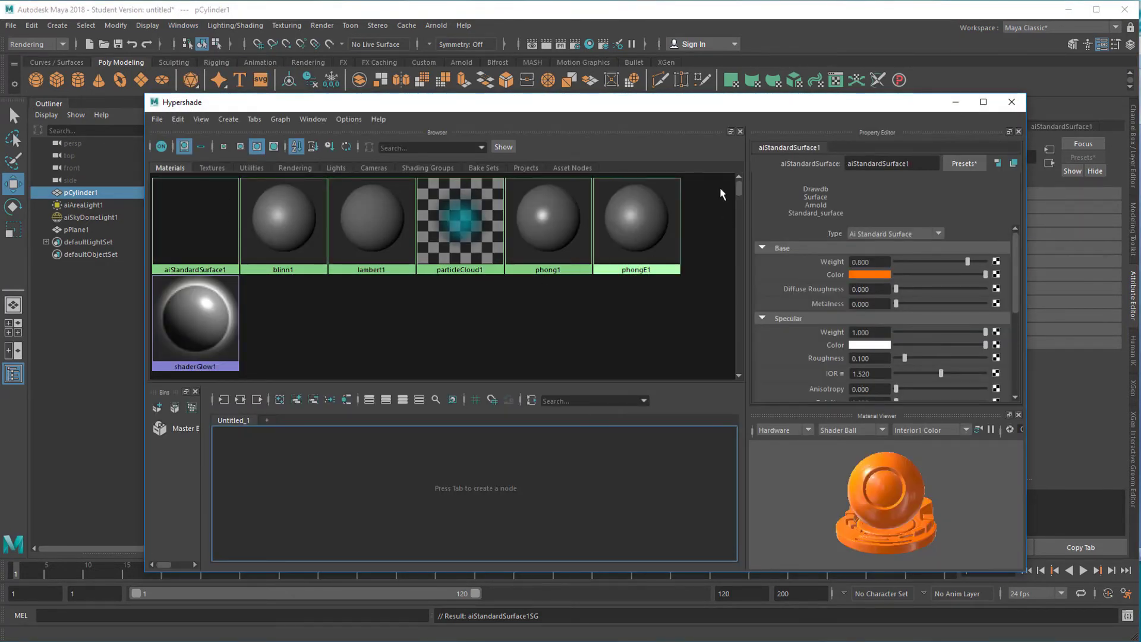
drag(628, 104, 724, 76)
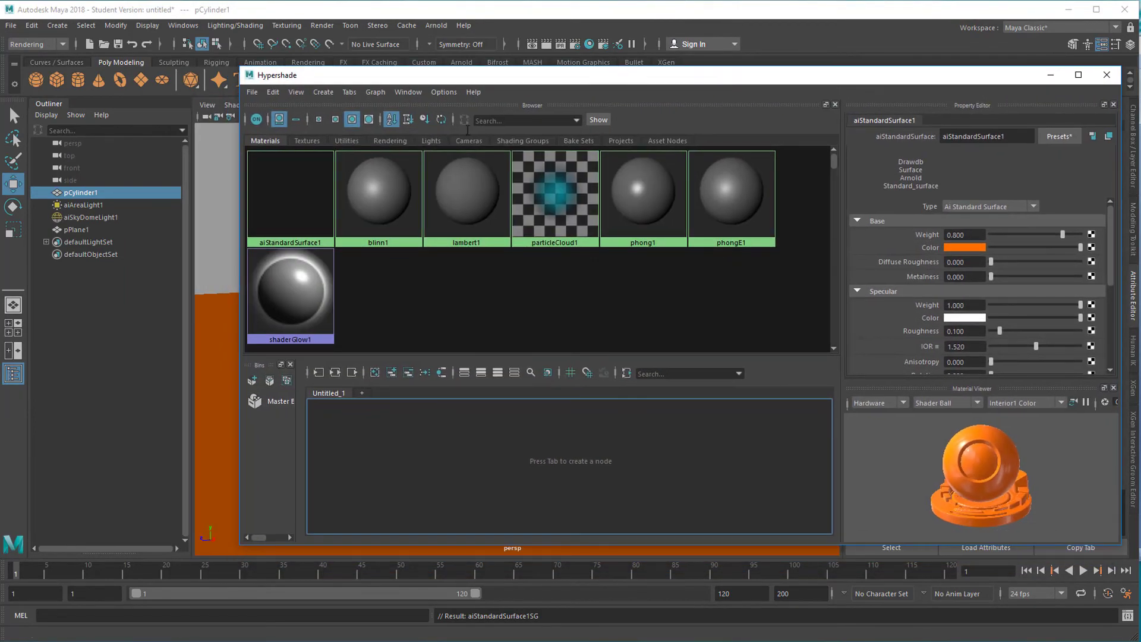
click(13, 26)
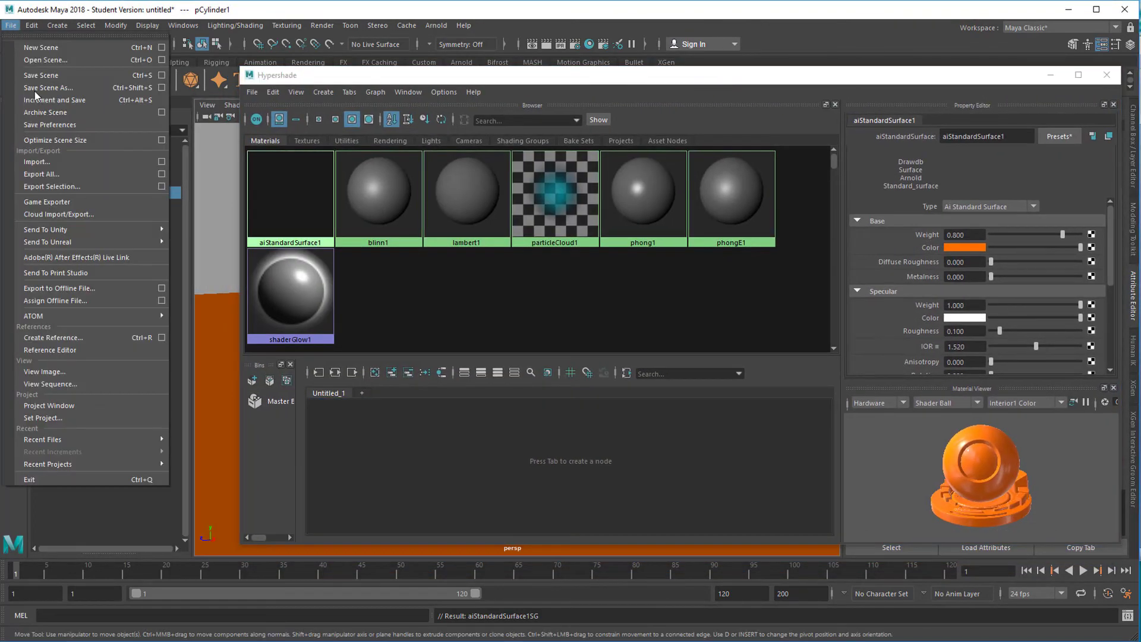
click(58, 140)
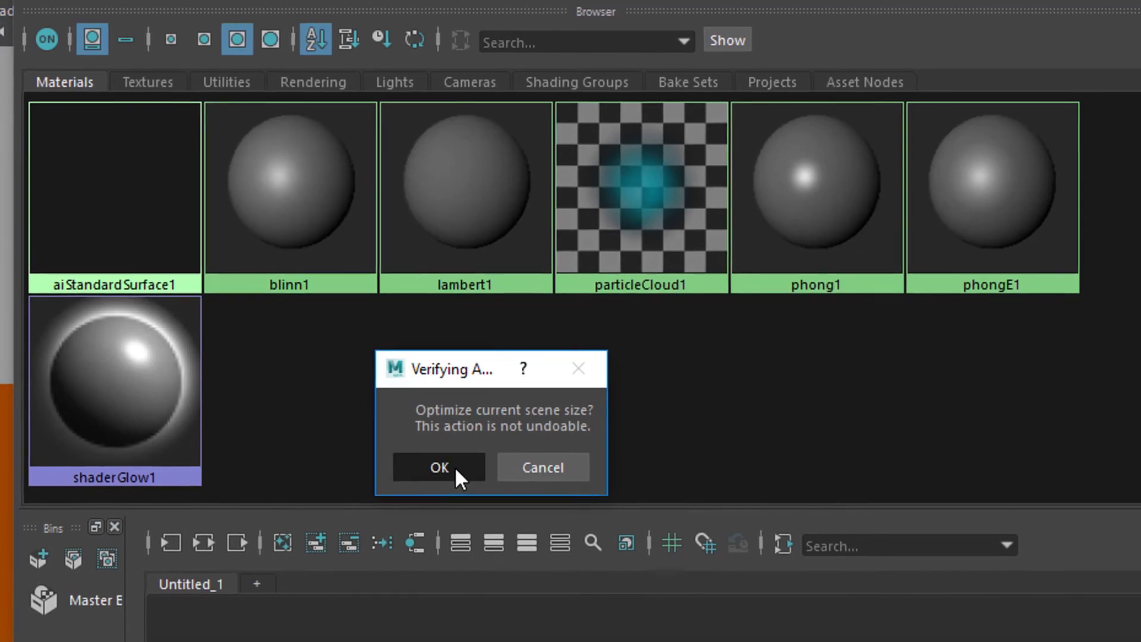
click(451, 468)
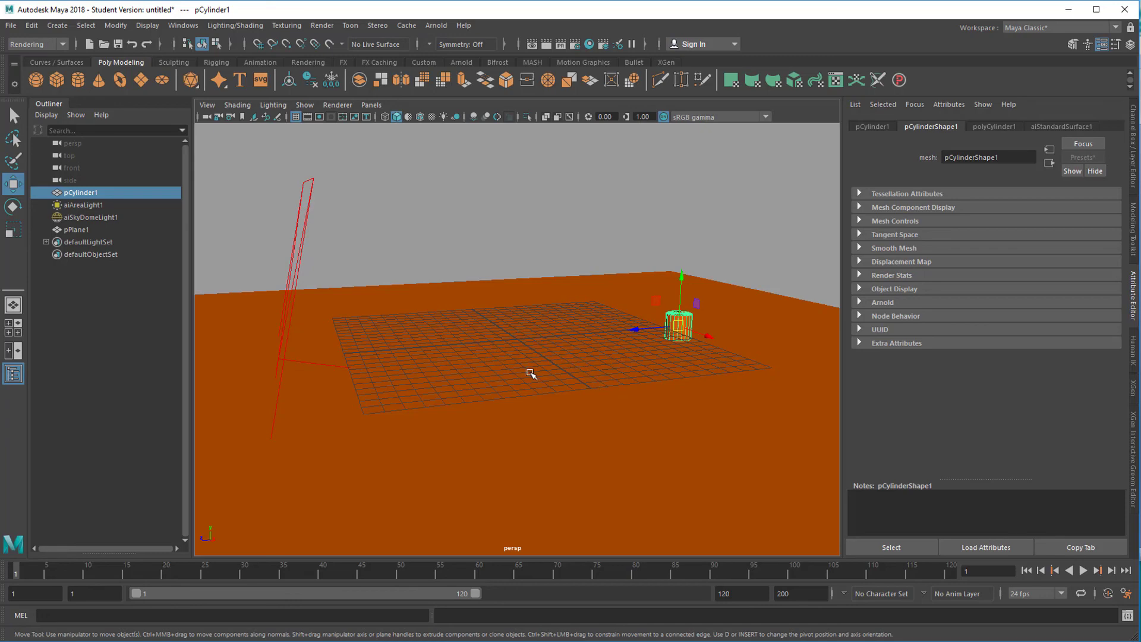
alt+drag(532, 365, 547, 407)
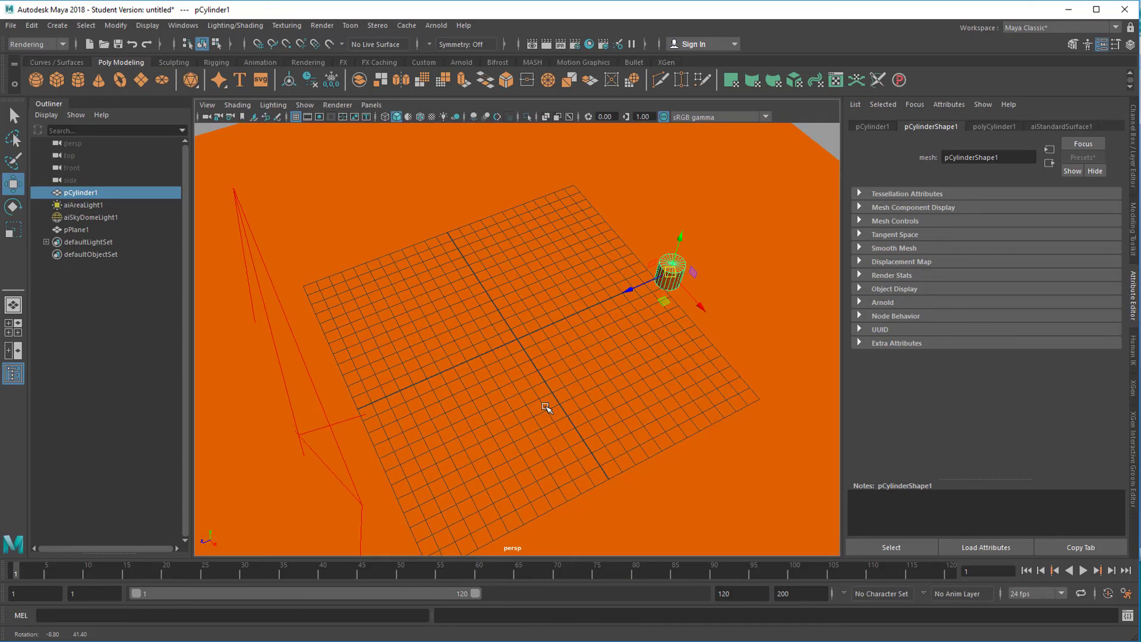